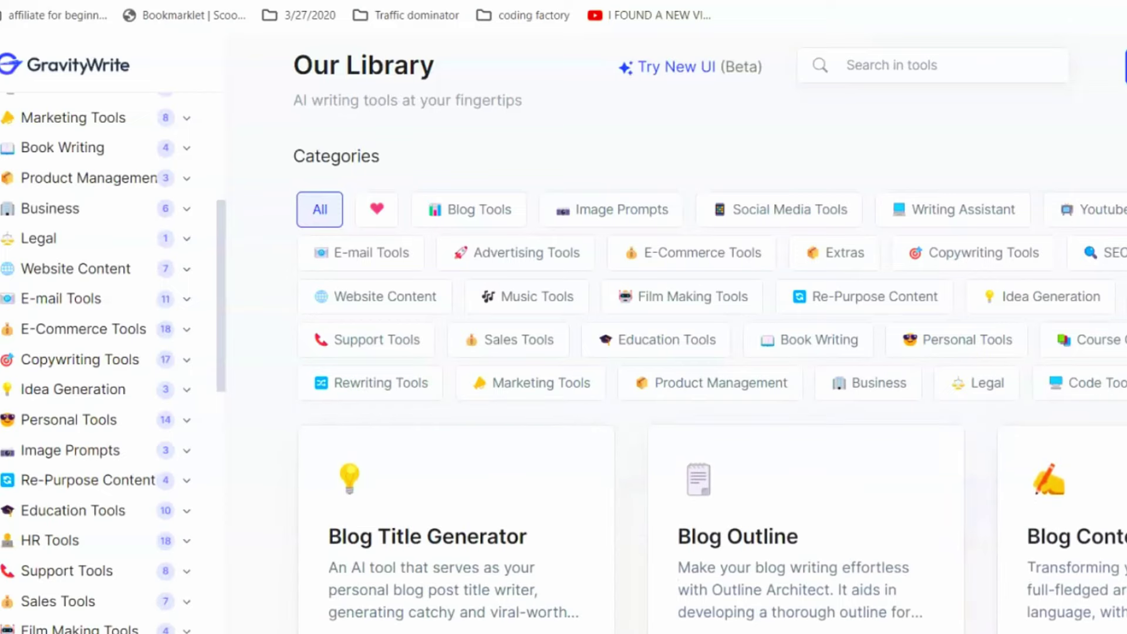
- Enter 10 as the number of hidden facts to find about Wild Bill Hickok
scroll(714, 358, "down", 10)
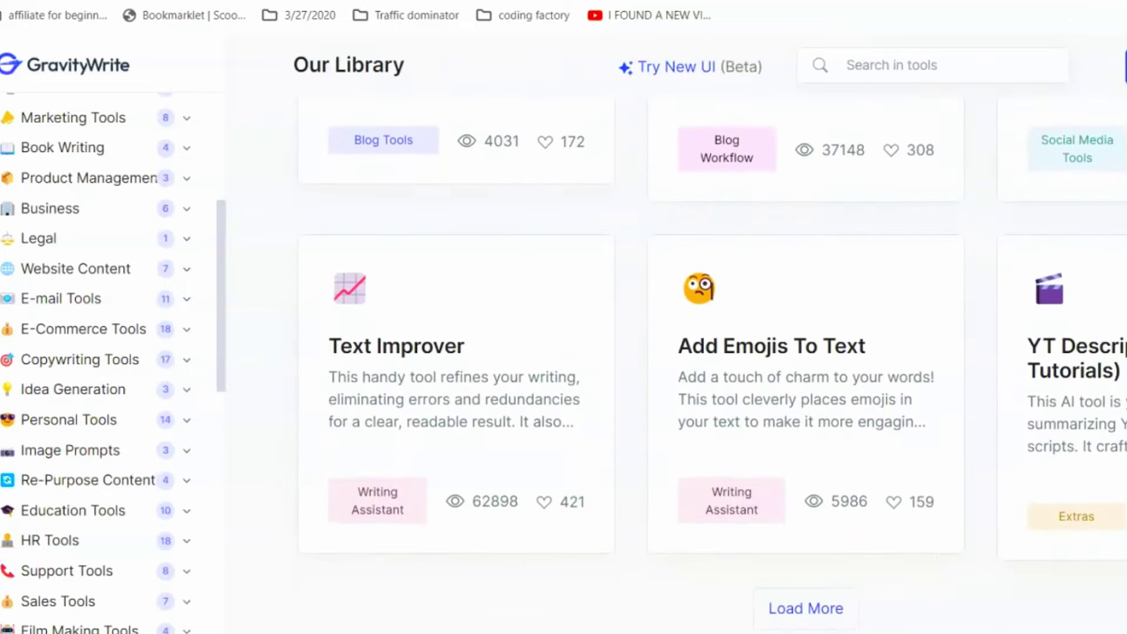
scroll(714, 358, "up", 10)
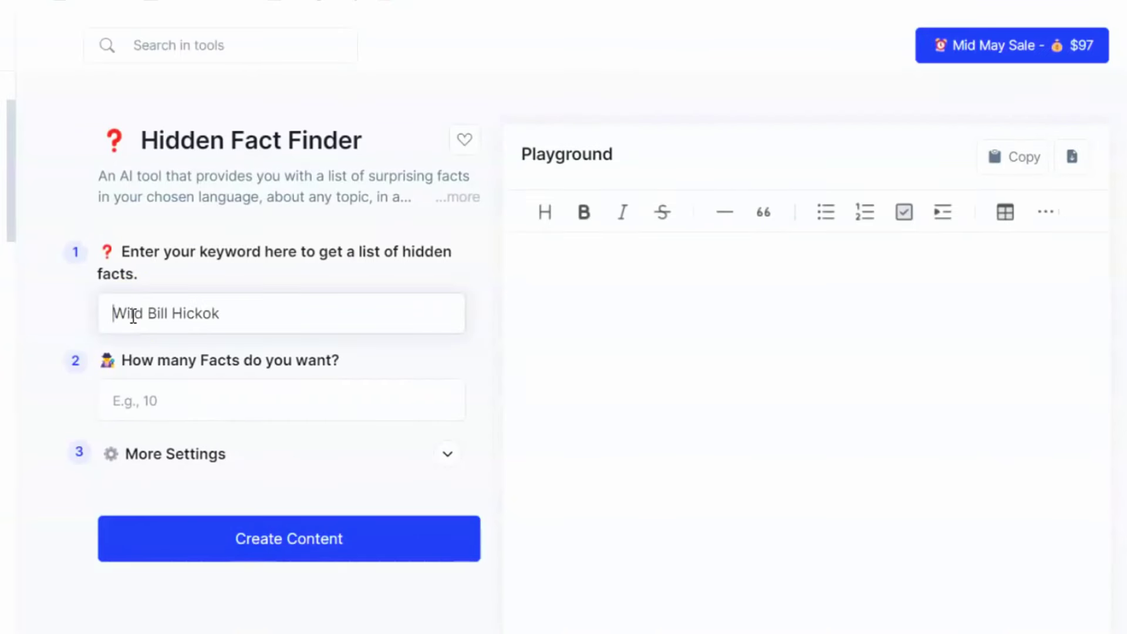
left_click(174, 397)
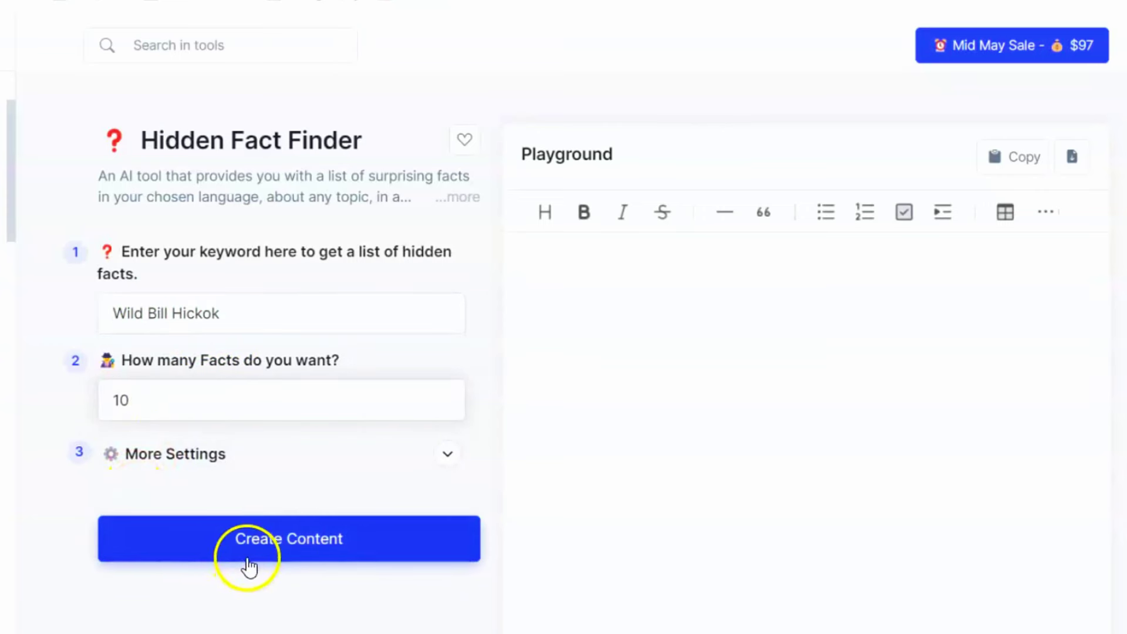
- Generate the list of ten hidden Wild Bill Hickok facts
left_click(282, 551)
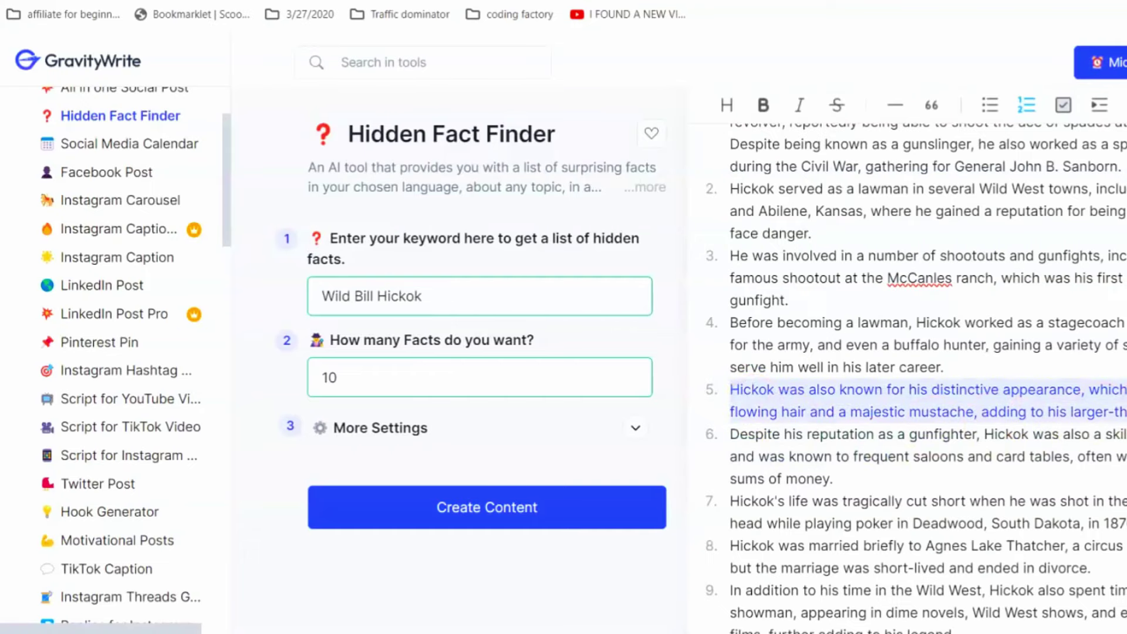
- Copy the appearance fact and find the Script for Historical Facts tool
right_click(1123, 414)
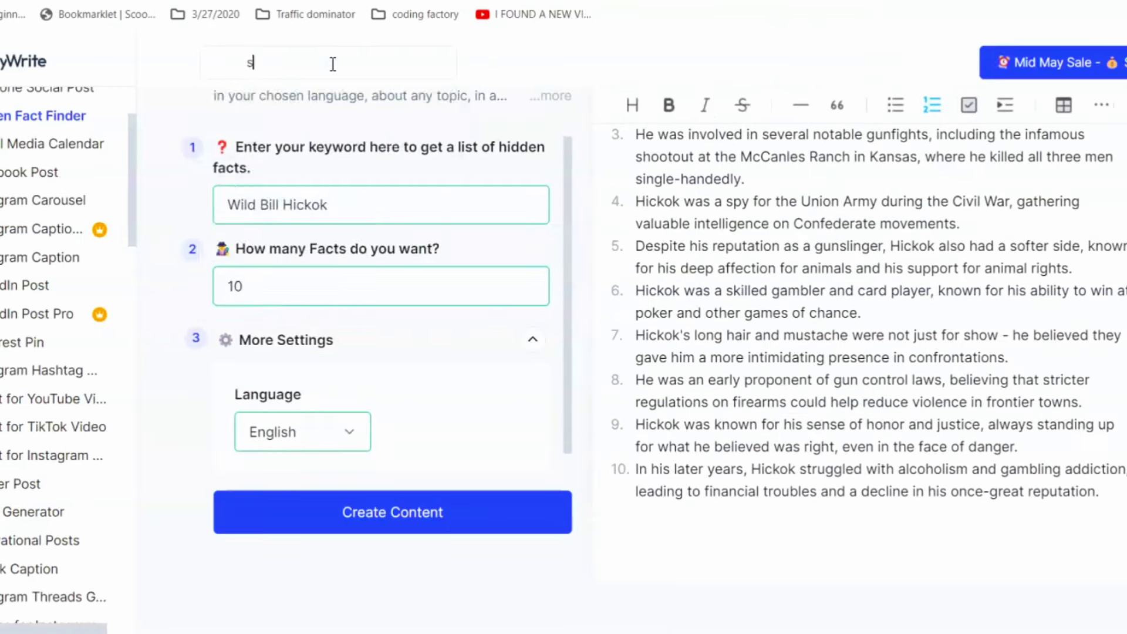
type("cr")
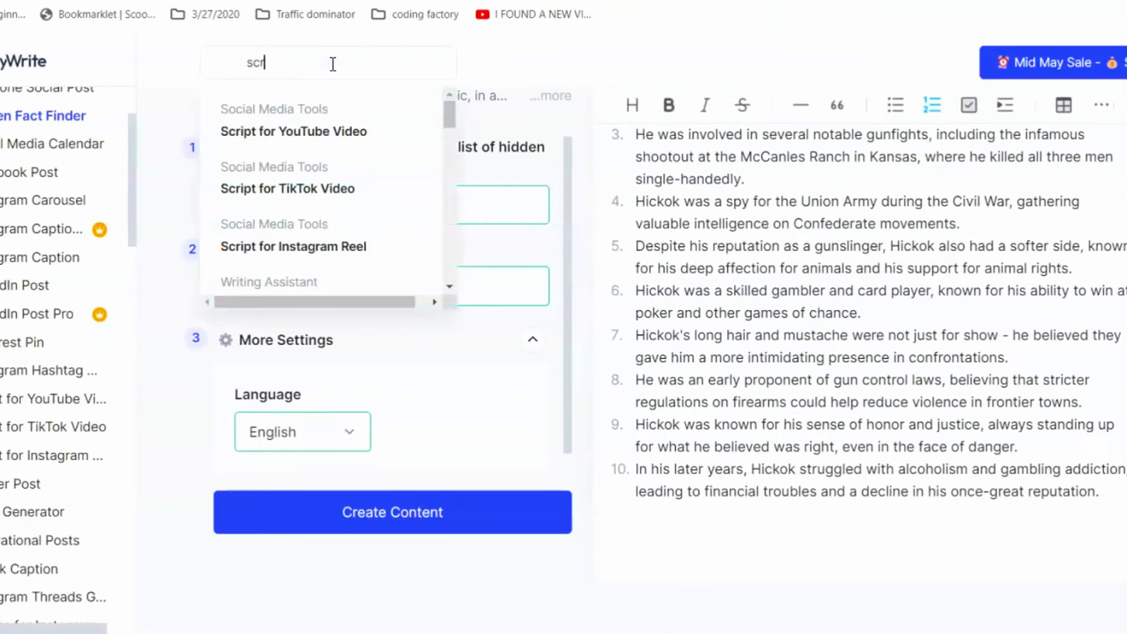
type("ipt for historical")
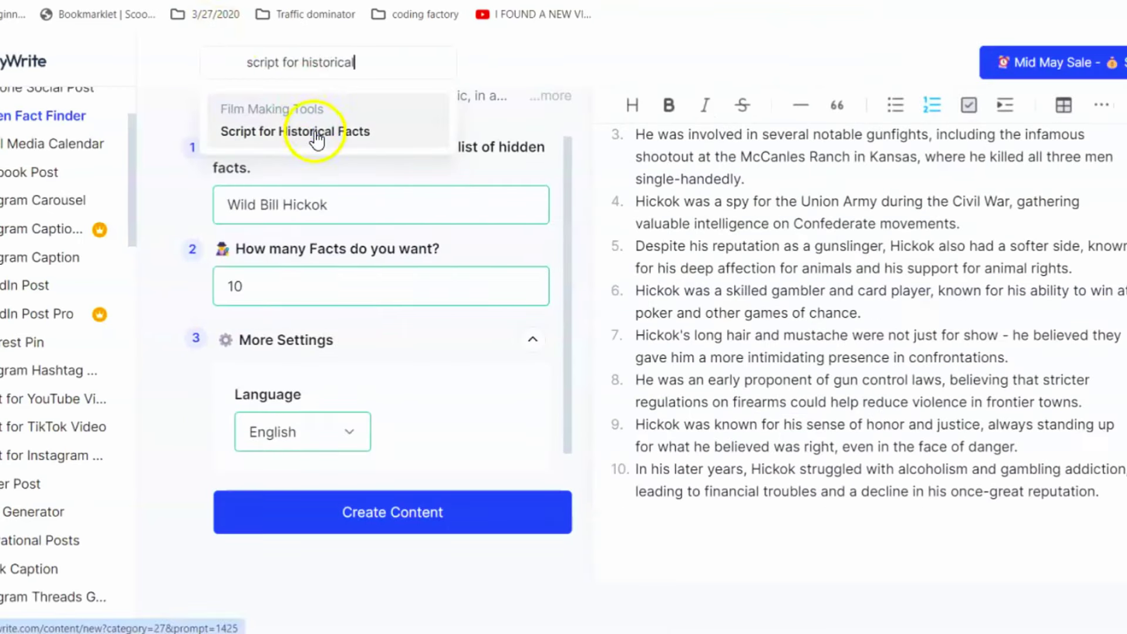
left_click(315, 132)
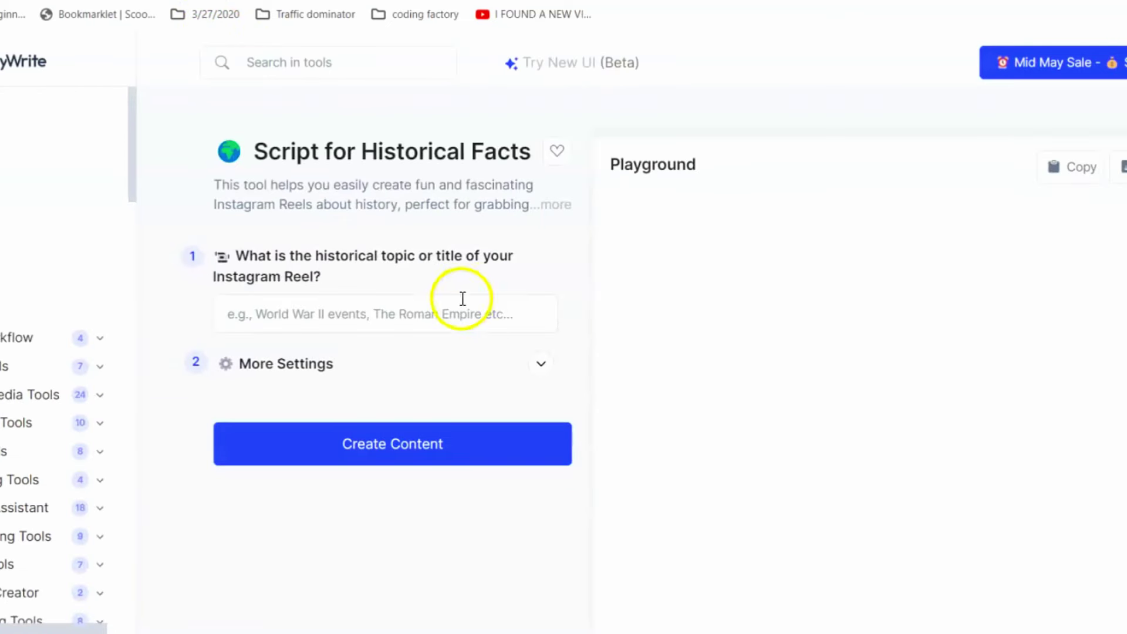
- Generate a reel script from the pasted fact and select the image ideas under line two
key("ctrl+v")
left_click(375, 455)
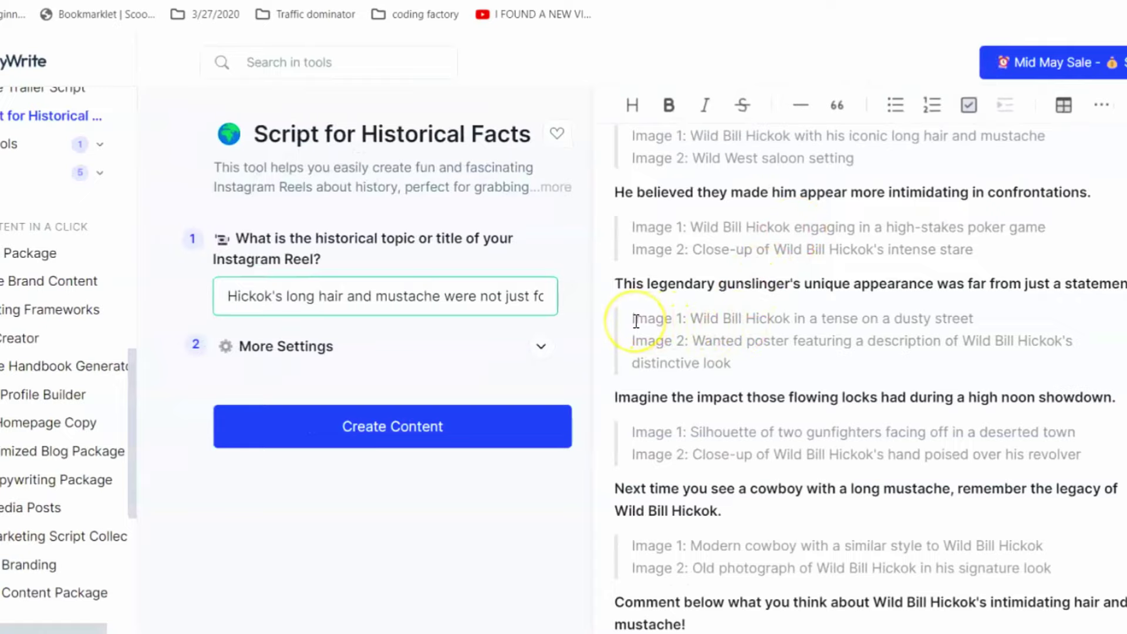
left_click_drag(633, 320, 690, 341)
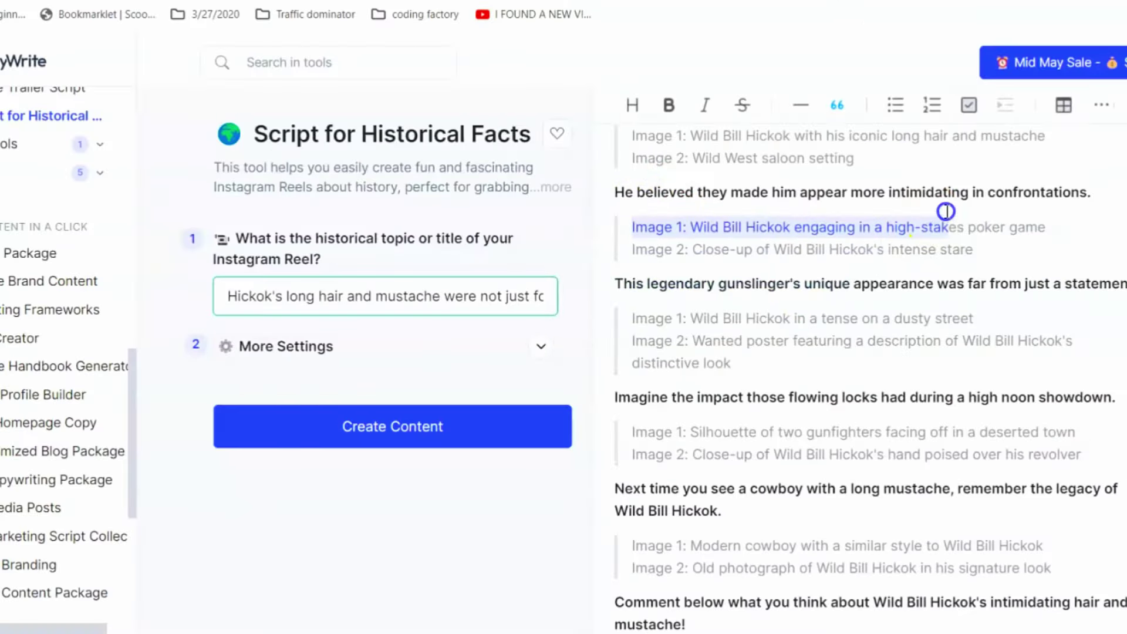
scroll(989, 250, "up", 4)
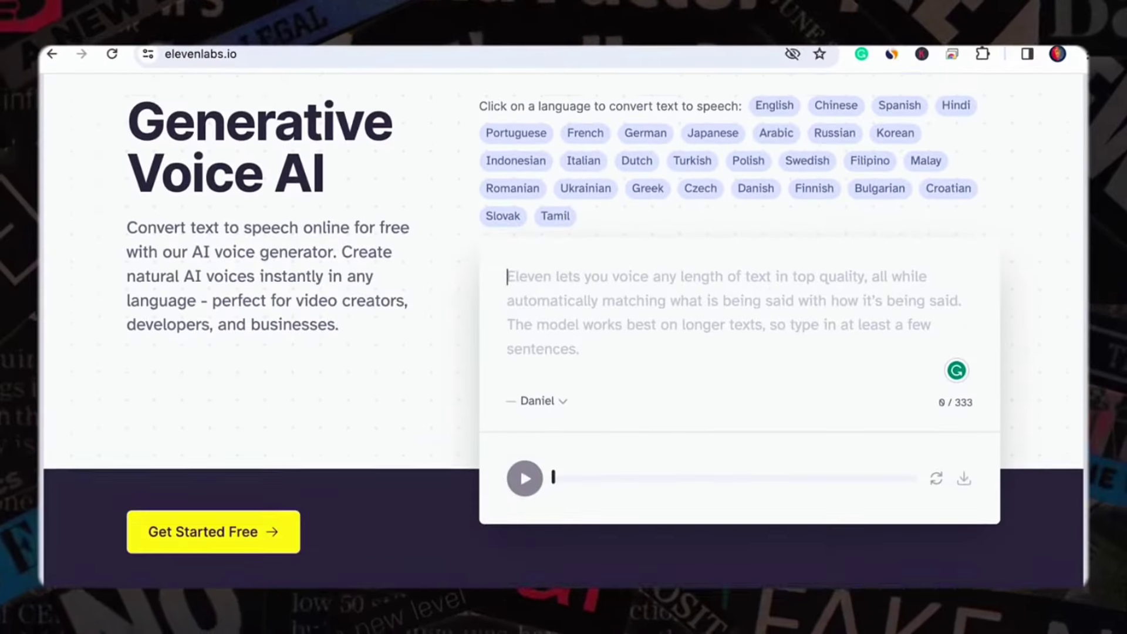
- Scroll through the text-to-speech features on the ElevenLabs homepage
scroll(563, 317, "down", 10)
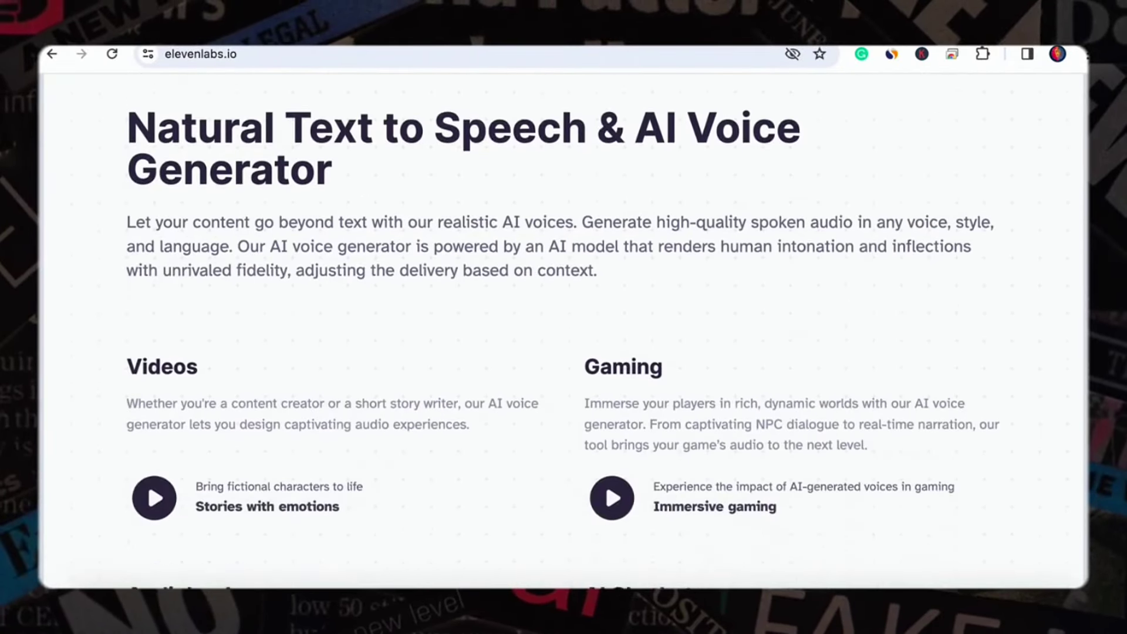
scroll(563, 317, "down", 10)
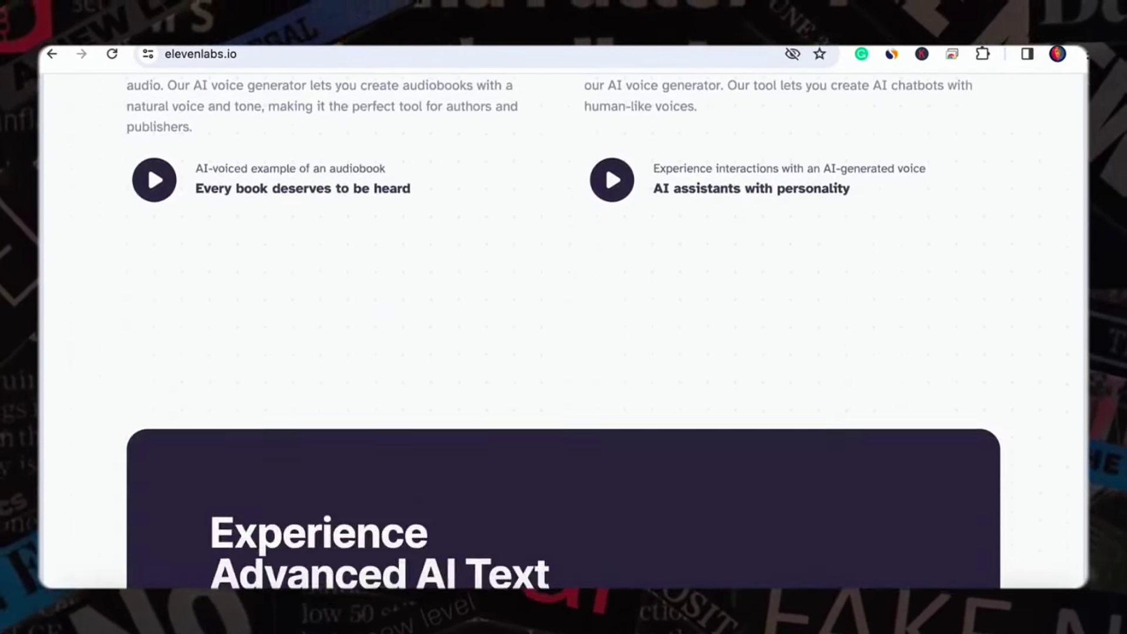
scroll(563, 317, "down", 10)
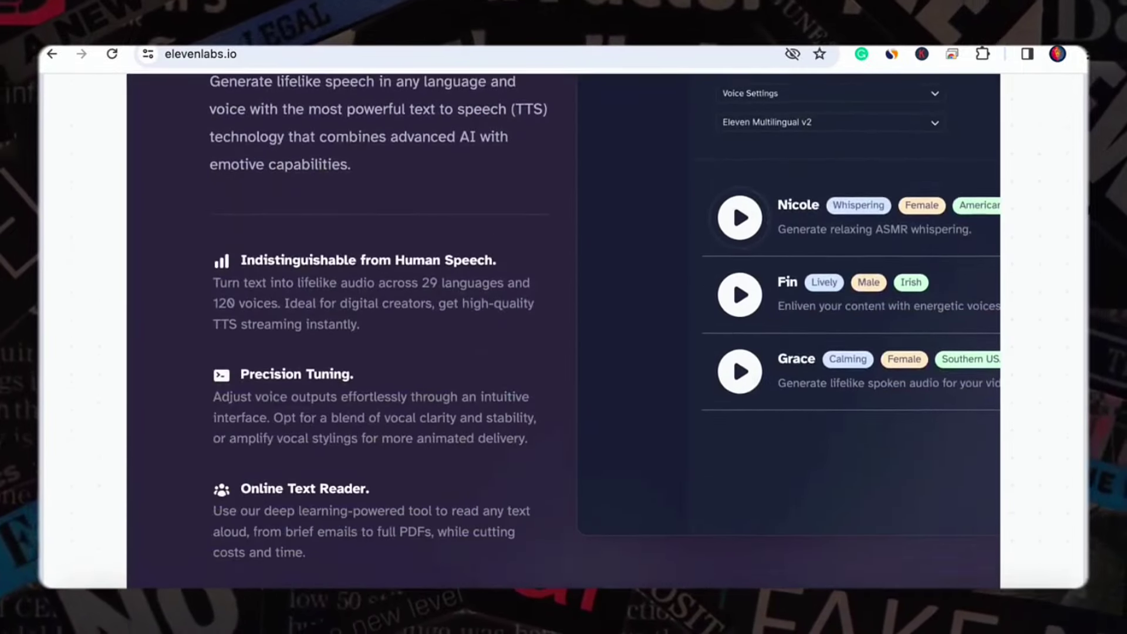
scroll(1086, 220, "down", 10)
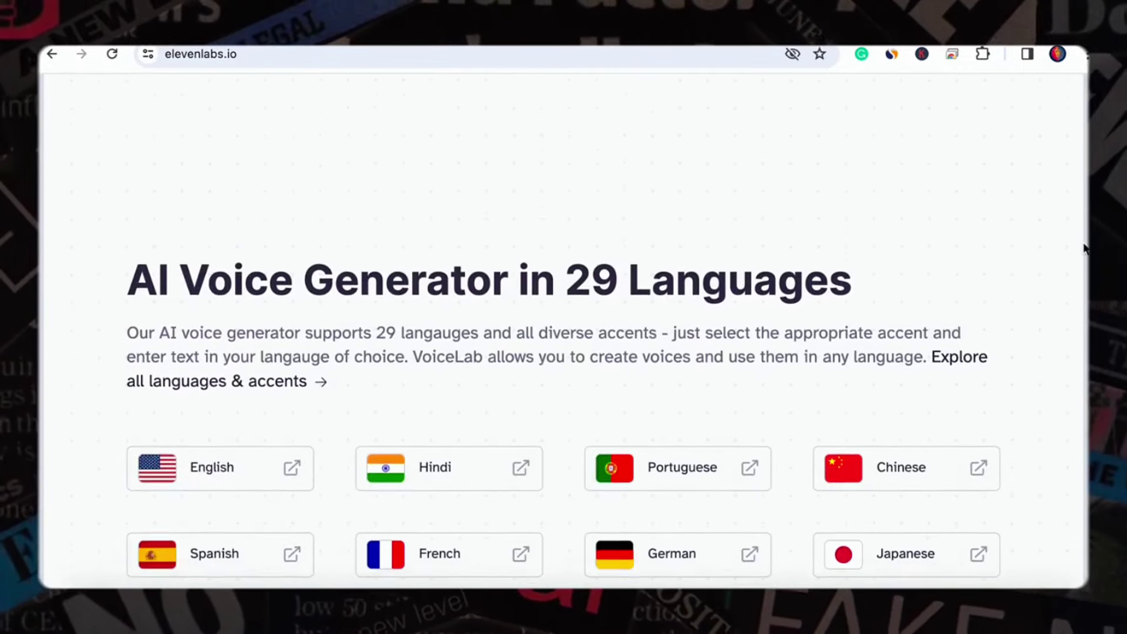
scroll(1085, 255, "down", 5)
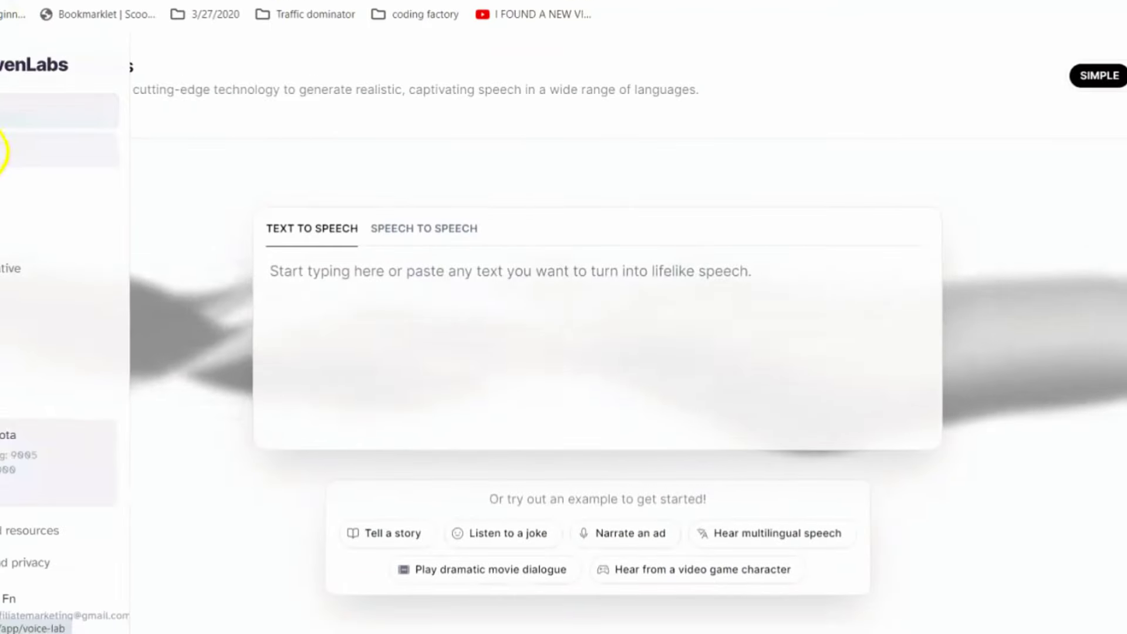
- Filter ElevenLabs' community Voice Library down to Narrative & Story voices
left_click(6, 151)
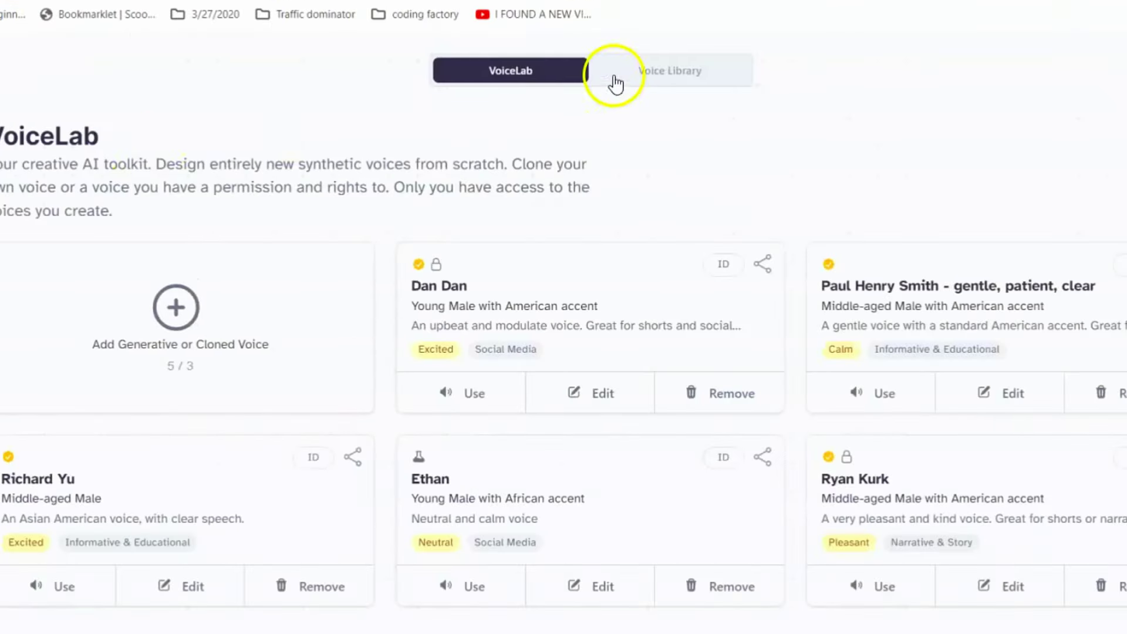
left_click(641, 72)
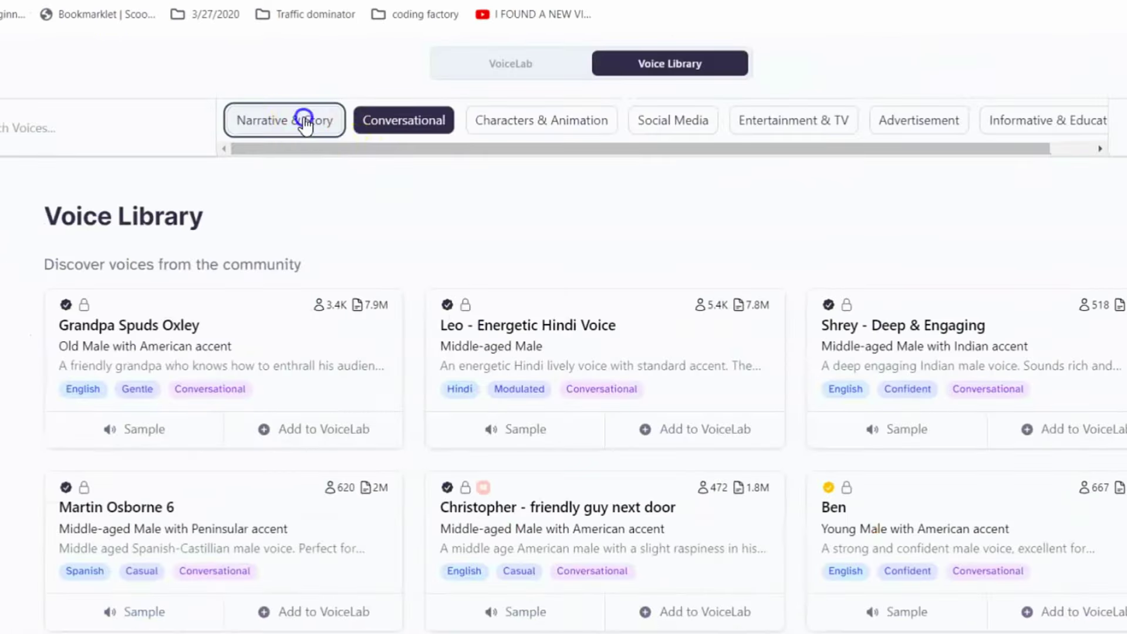
left_click(383, 166)
left_click(488, 167)
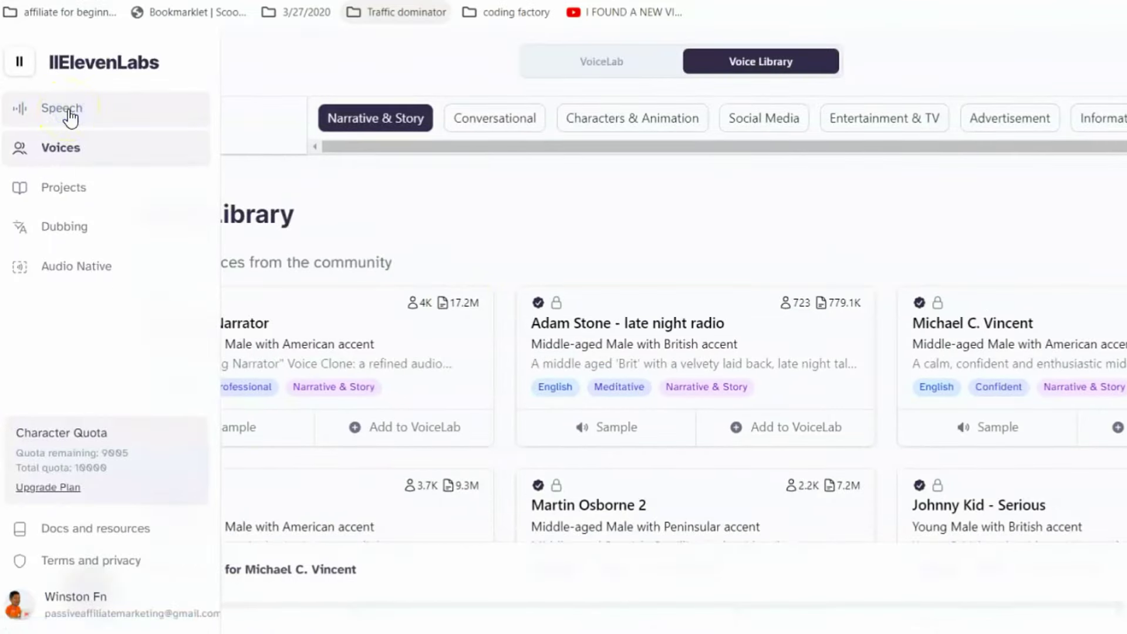
- Generate the voiceover for the opening hair-and-mustache line using the Brian voice
left_click(64, 110)
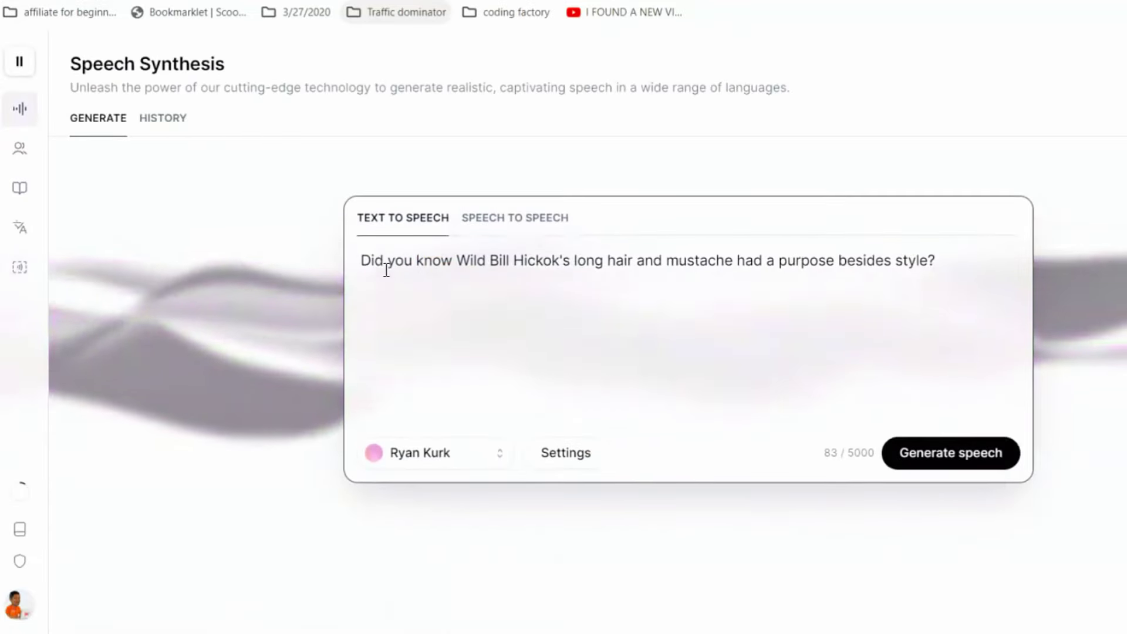
left_click(439, 456)
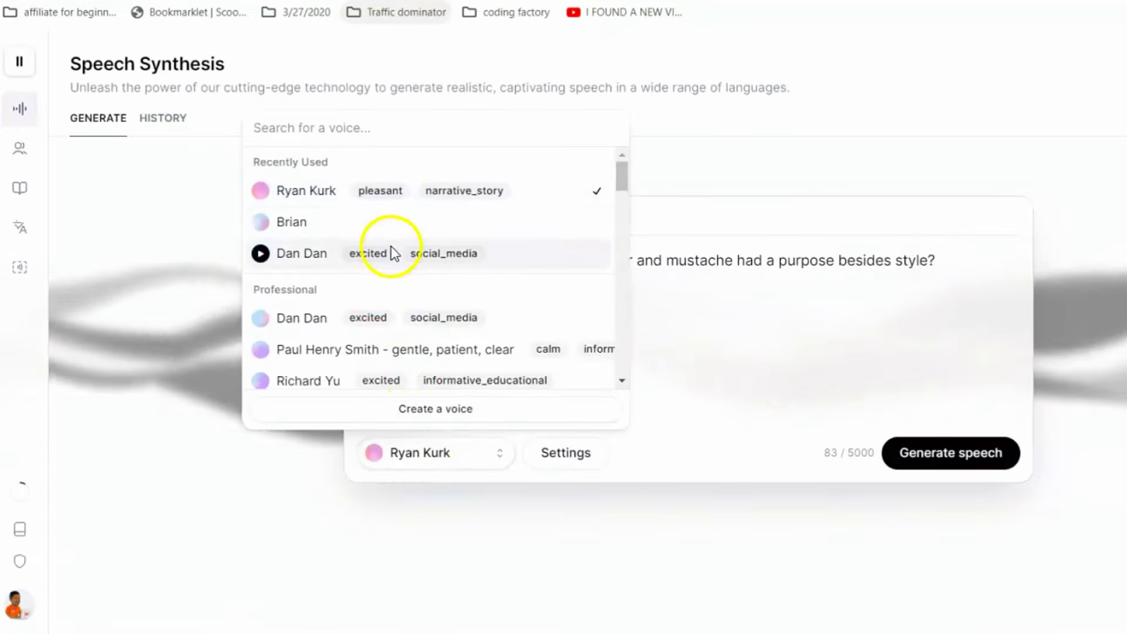
left_click(299, 223)
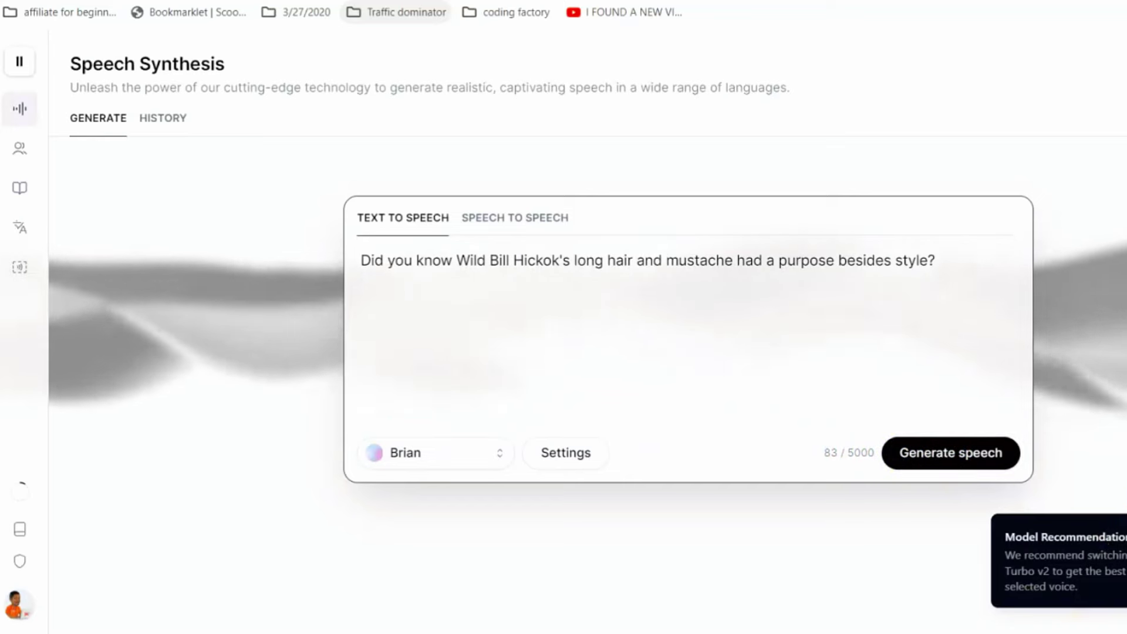
left_click(960, 464)
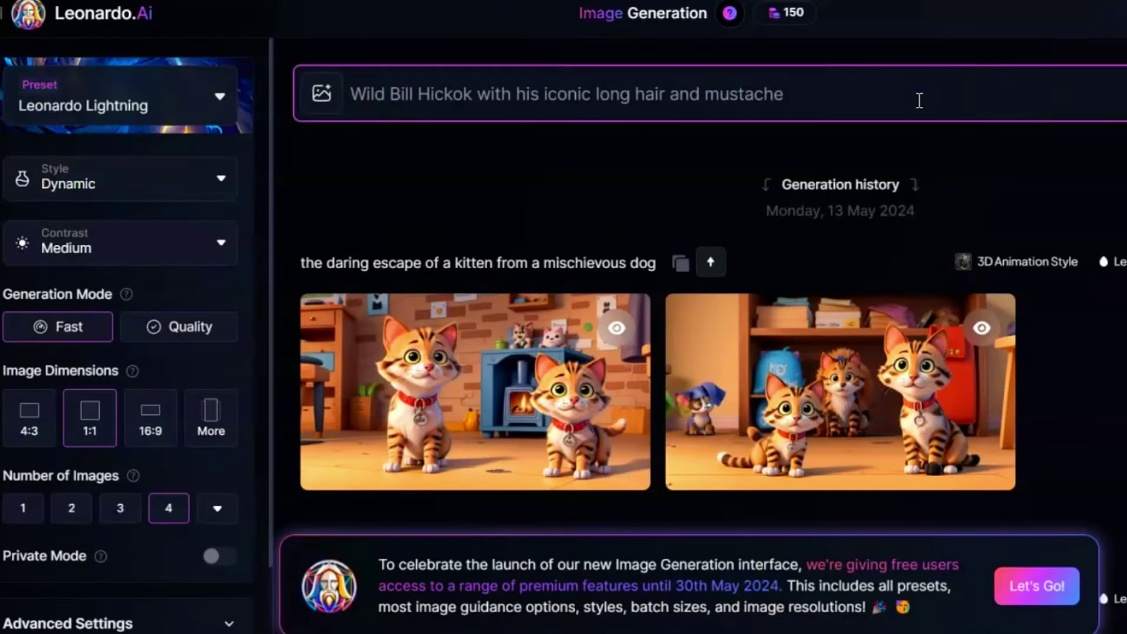
- Set 16:9 output and generate images from the pasted 'Wild West saloon setting' prompt
left_click(147, 428)
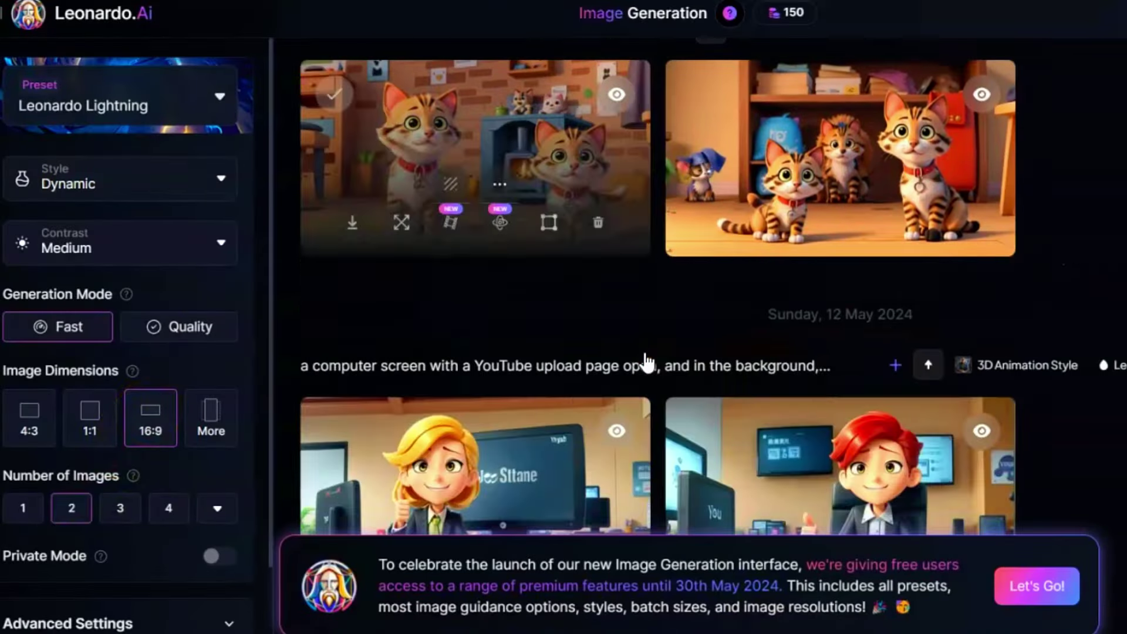
scroll(213, 177, "down", 2)
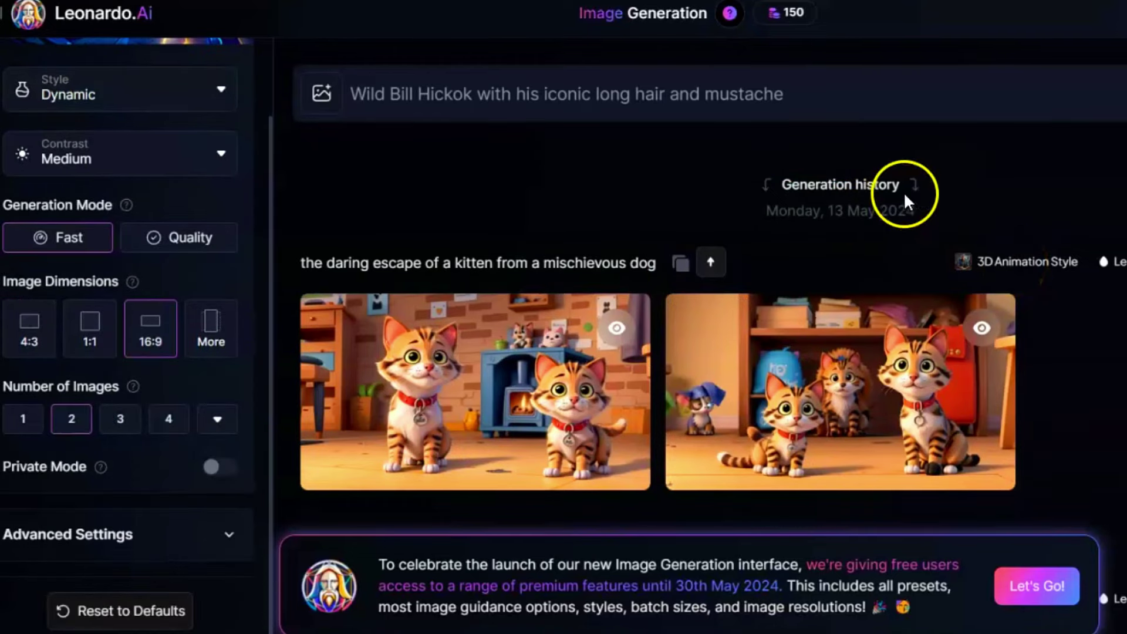
scroll(223, 183, "up", 2)
left_click(223, 184)
scroll(189, 322, "down", 5)
scroll(188, 322, "up", 5)
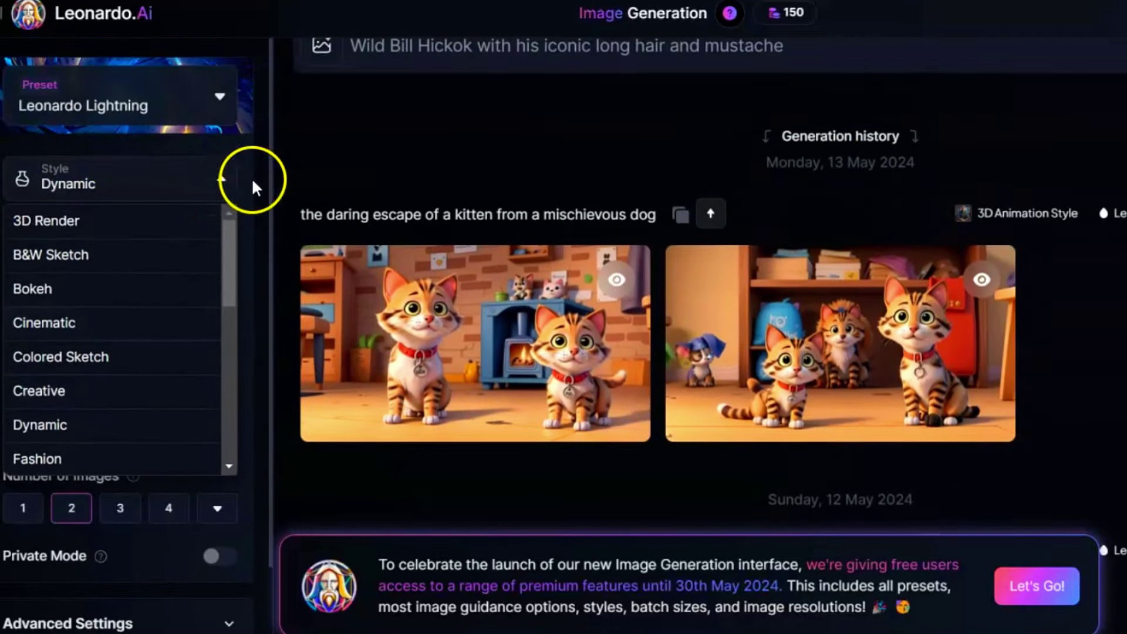
left_click(251, 177)
scroll(218, 360, "down", 2)
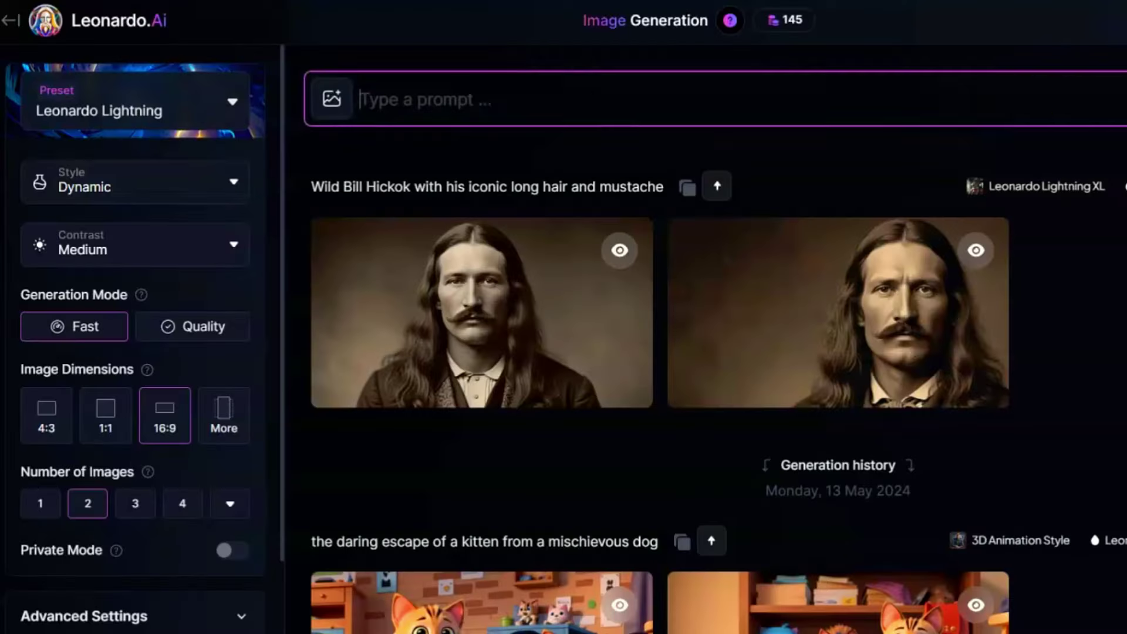
type("Wild West saloon setting")
key("Return")
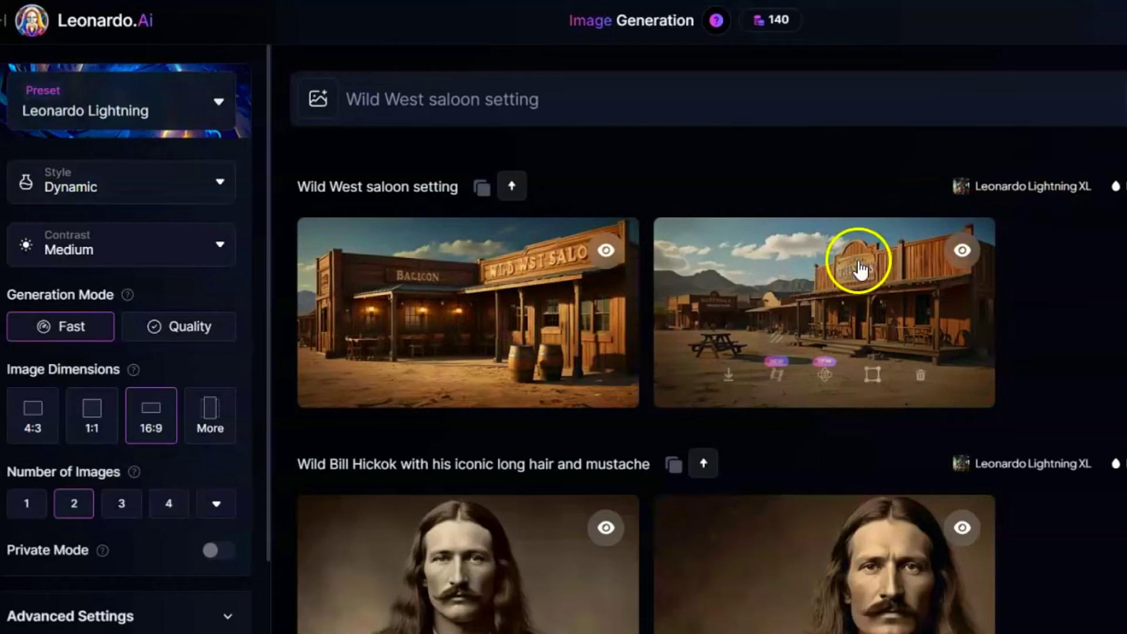
- Enlarge the second Wild West saloon image in the lightbox viewer
left_click(828, 267)
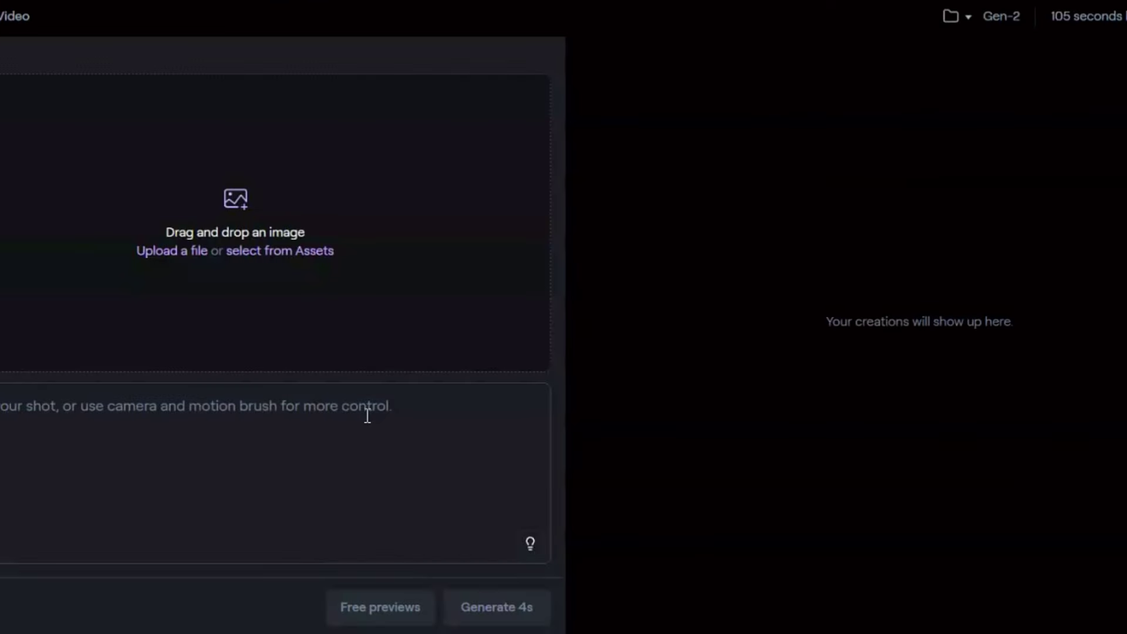
- Upload the Wild West saloon image to Gen-2 and watch the generated clip full screen
left_click(366, 200)
left_click(627, 198)
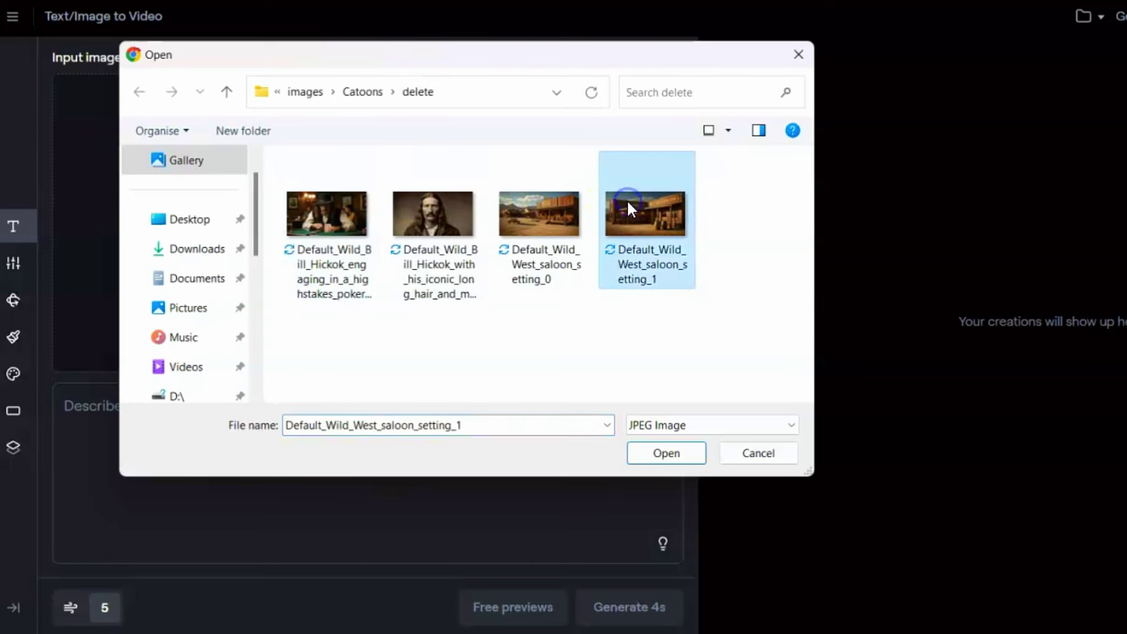
left_click(650, 459)
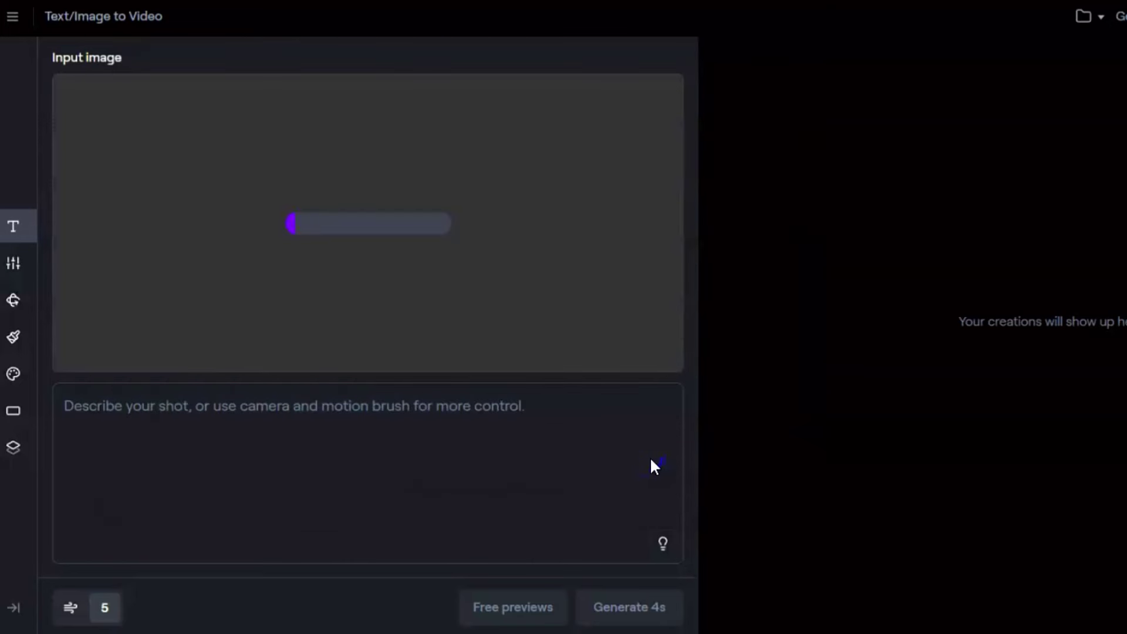
left_click(586, 407)
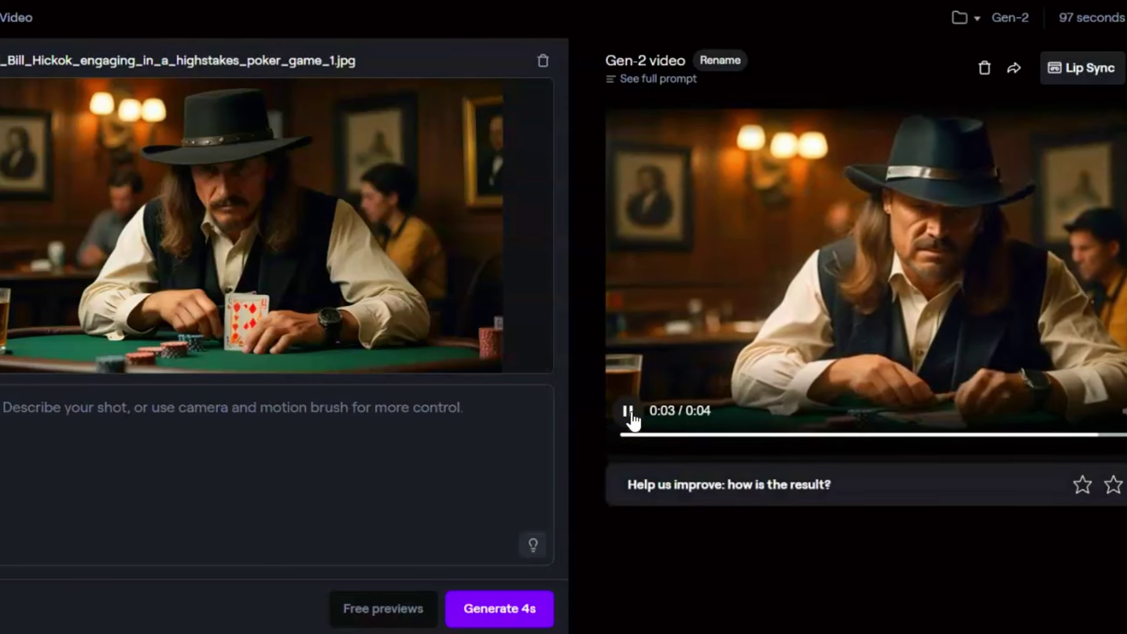
left_click(1076, 421)
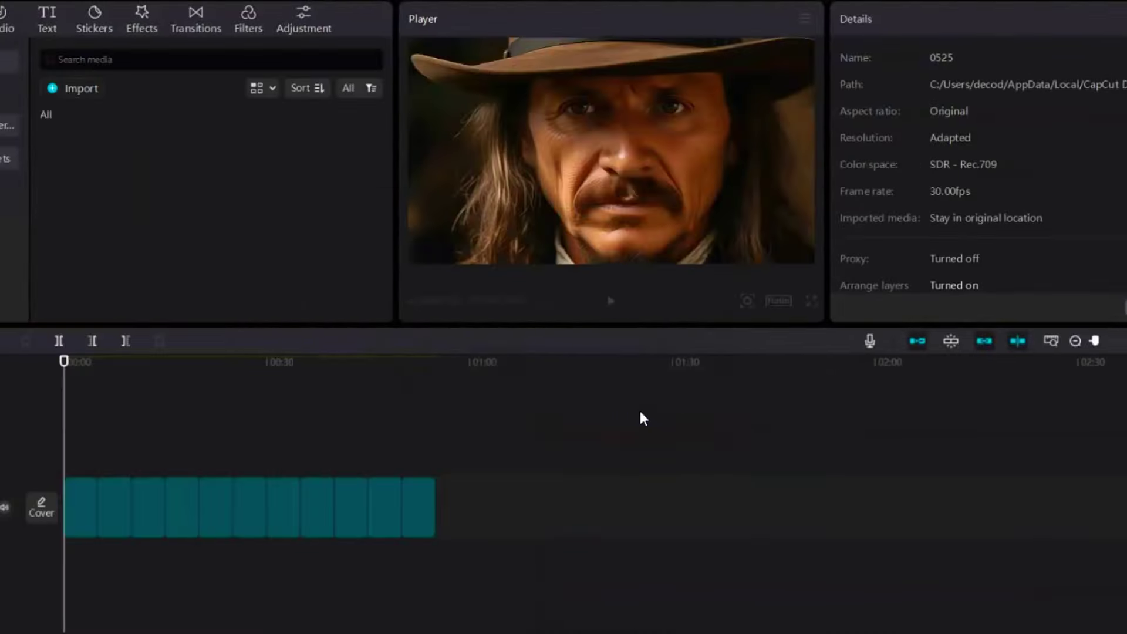
- Lift the first image clip onto an upper track and drop Bill Hickock.mp3 at 0
left_click(220, 469)
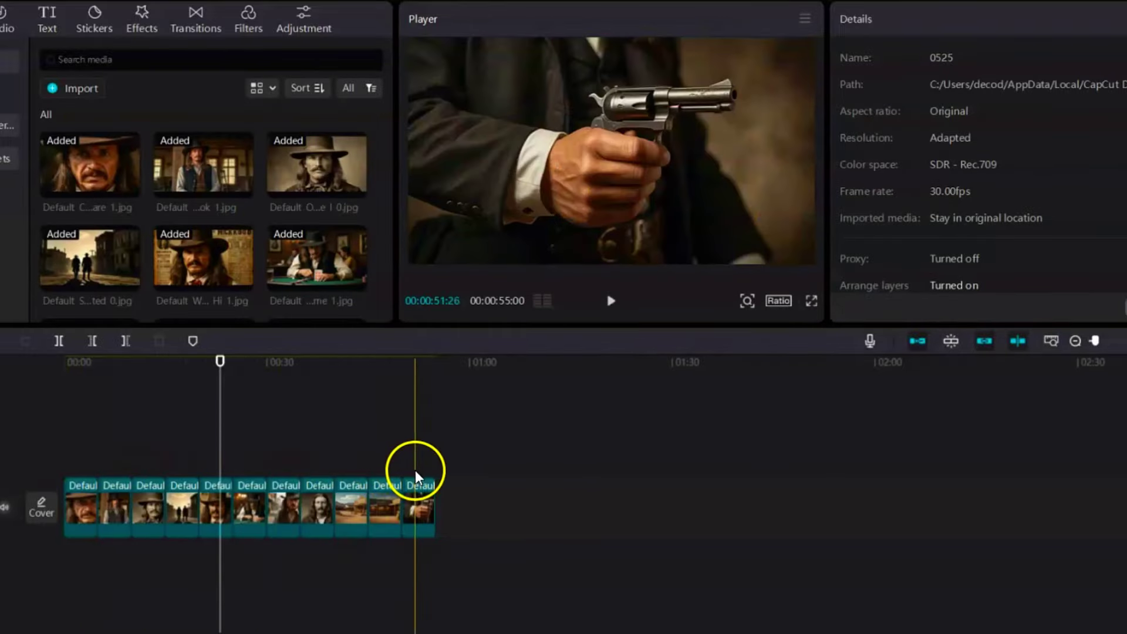
left_click_drag(186, 516, 82, 458)
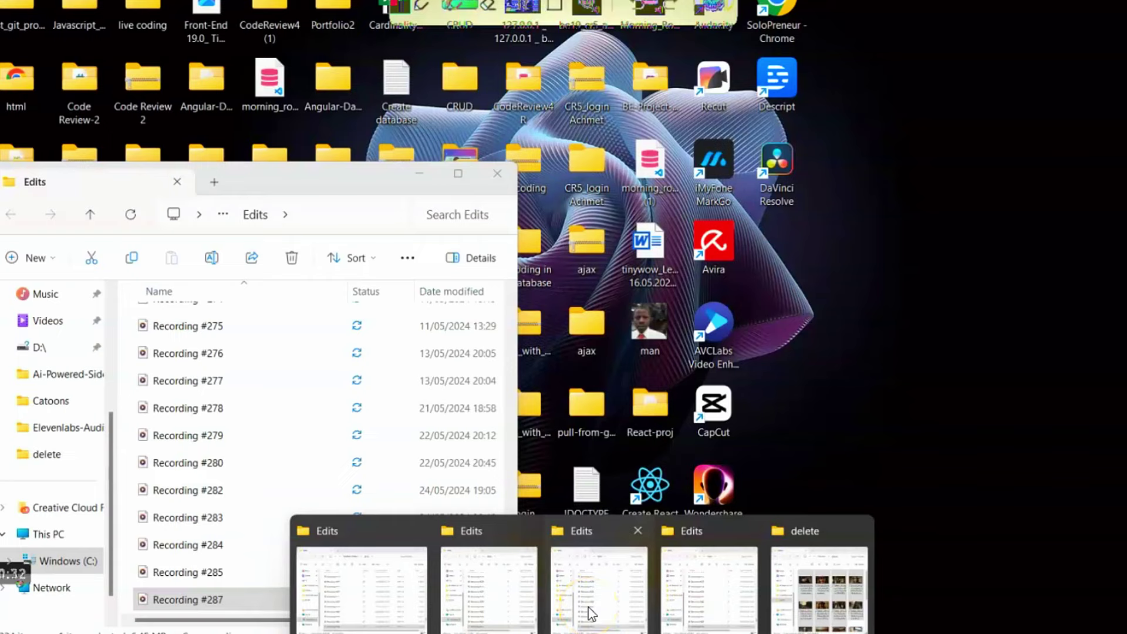
left_click(591, 613)
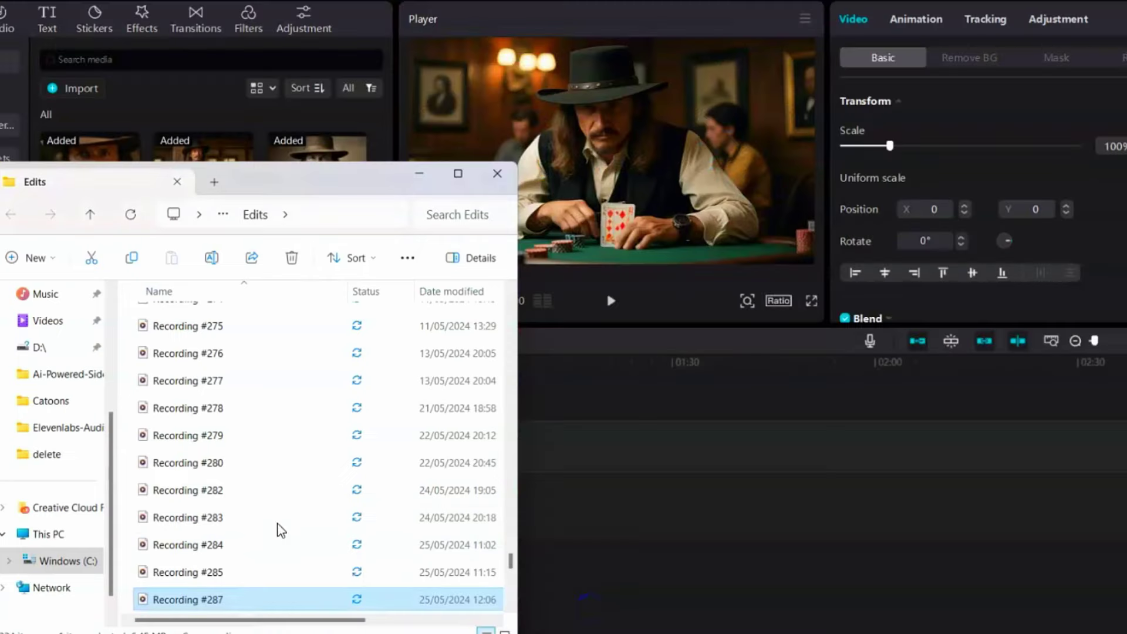
left_click(59, 427)
scroll(251, 483, "down", 3)
left_click_drag(179, 517, 194, 558)
left_click_drag(221, 395, 64, 395)
left_click(98, 405)
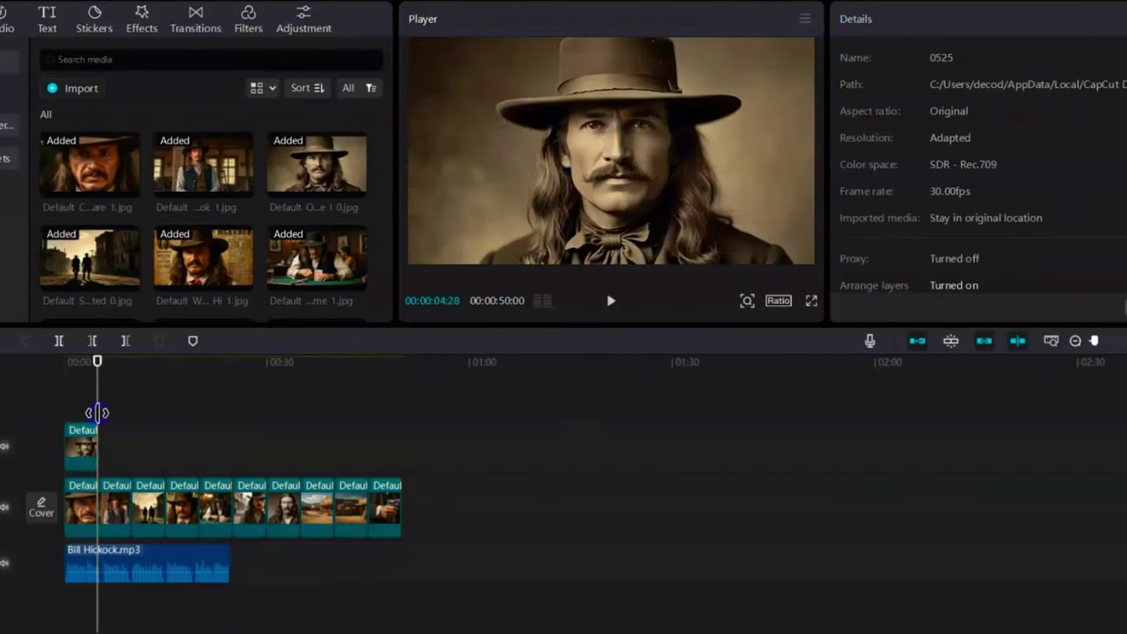
- Drag the two-men walking, gun and other image clips onto the overlay track, and the saloon clip onto a new top track
scroll(220, 229, "down", 2)
left_click_drag(214, 495, 120, 449)
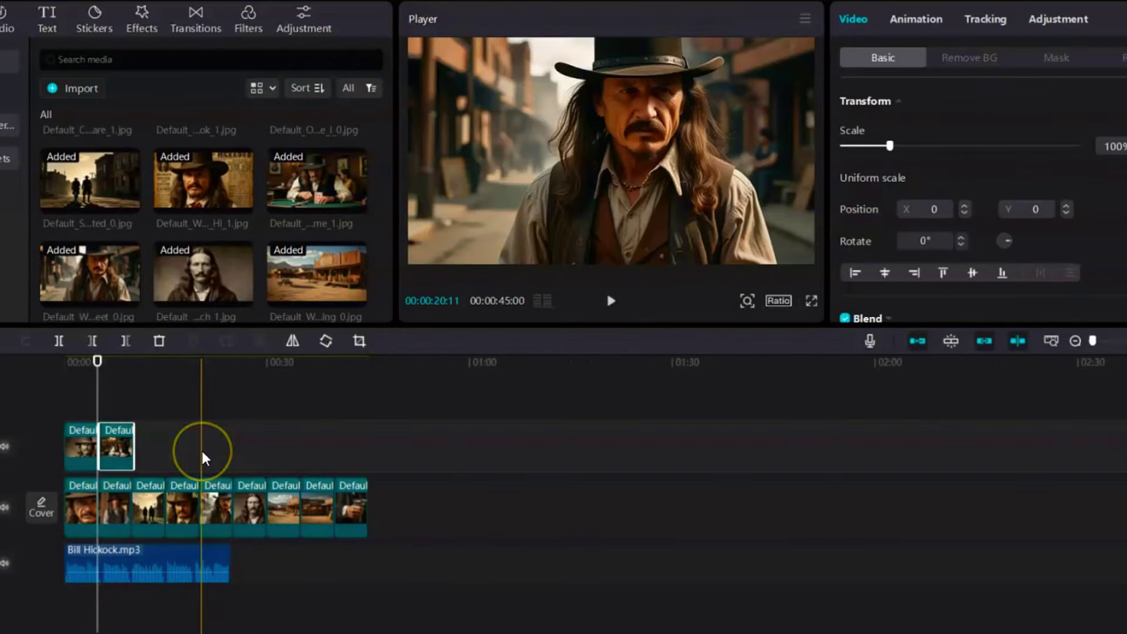
left_click_drag(149, 485, 158, 452)
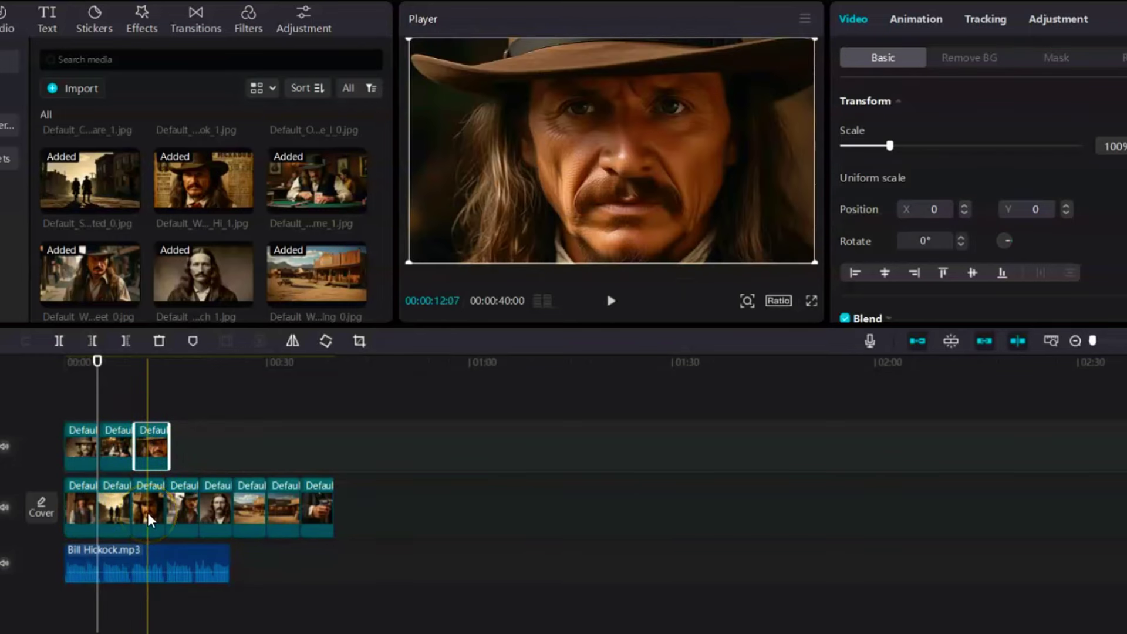
left_click_drag(180, 504, 186, 461)
left_click_drag(111, 531, 226, 461)
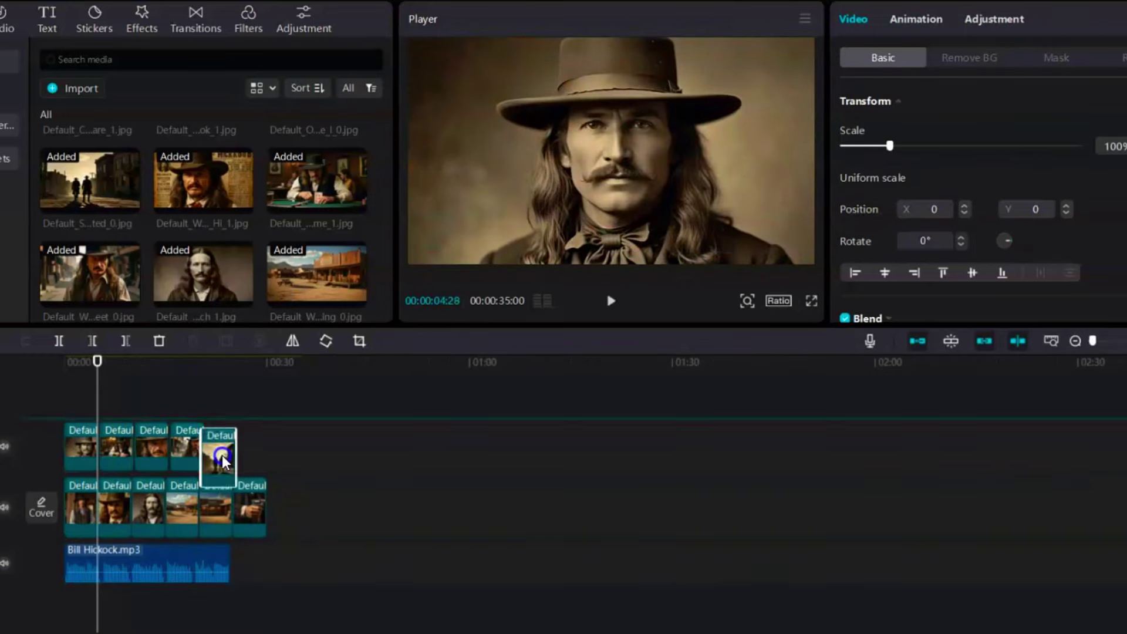
left_click_drag(252, 507, 259, 452)
left_click_drag(117, 517, 181, 460)
left_click_drag(179, 507, 148, 462)
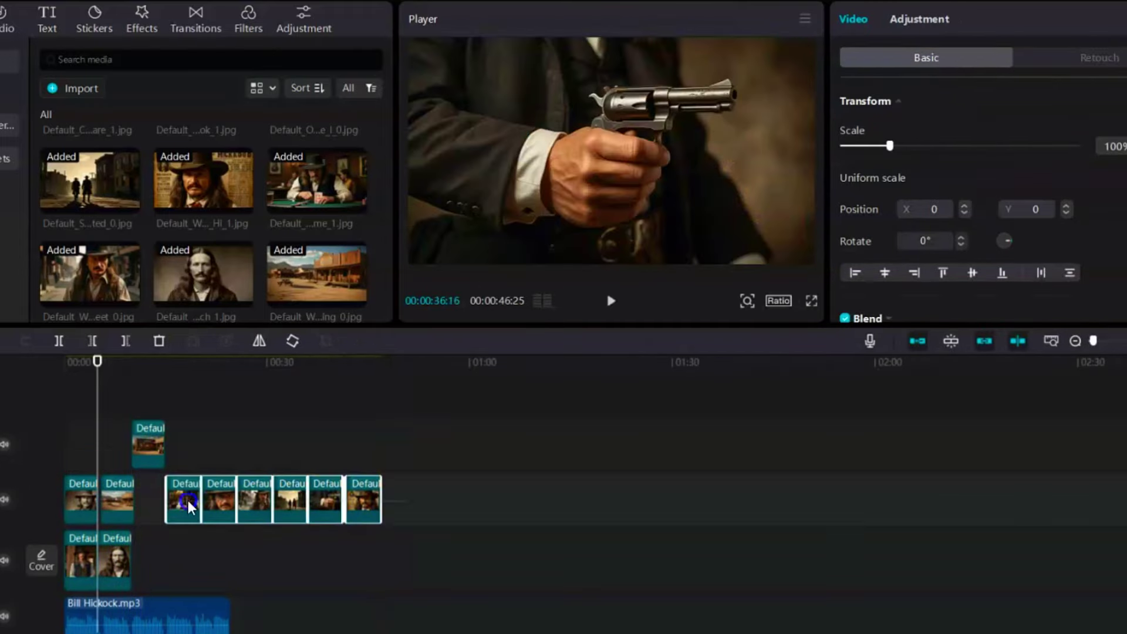
- Move one more clip to the overlay, then add swish_whoosh (large) at the playhead at -9.3dB
left_click_drag(182, 503, 239, 468)
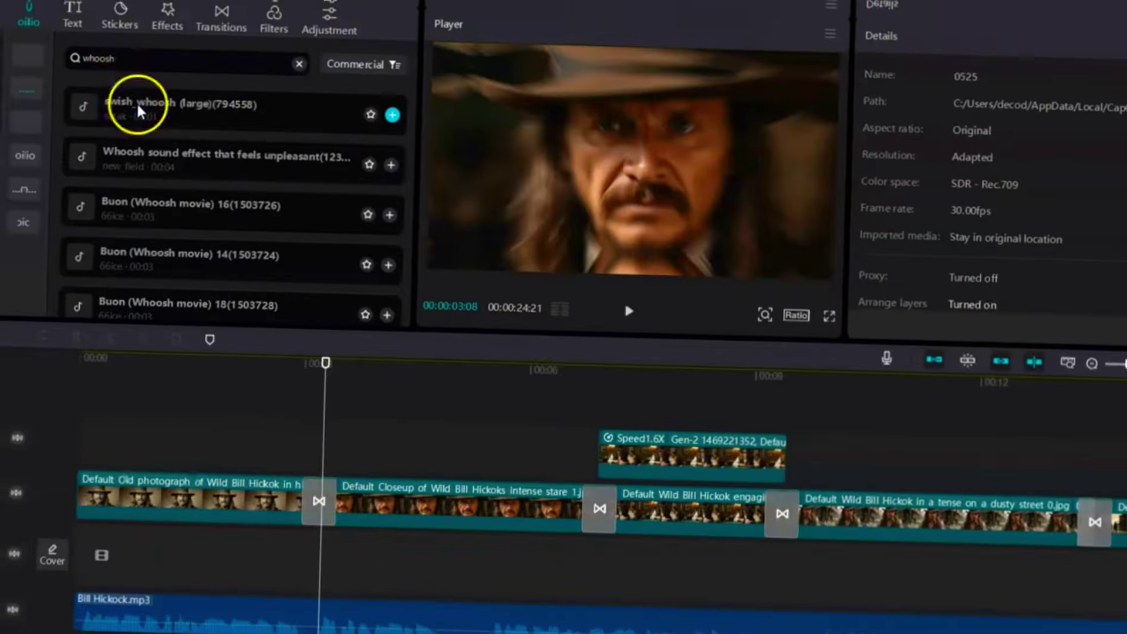
left_click(140, 106)
left_click(365, 108)
left_click(334, 614)
left_click_drag(336, 621, 338, 623)
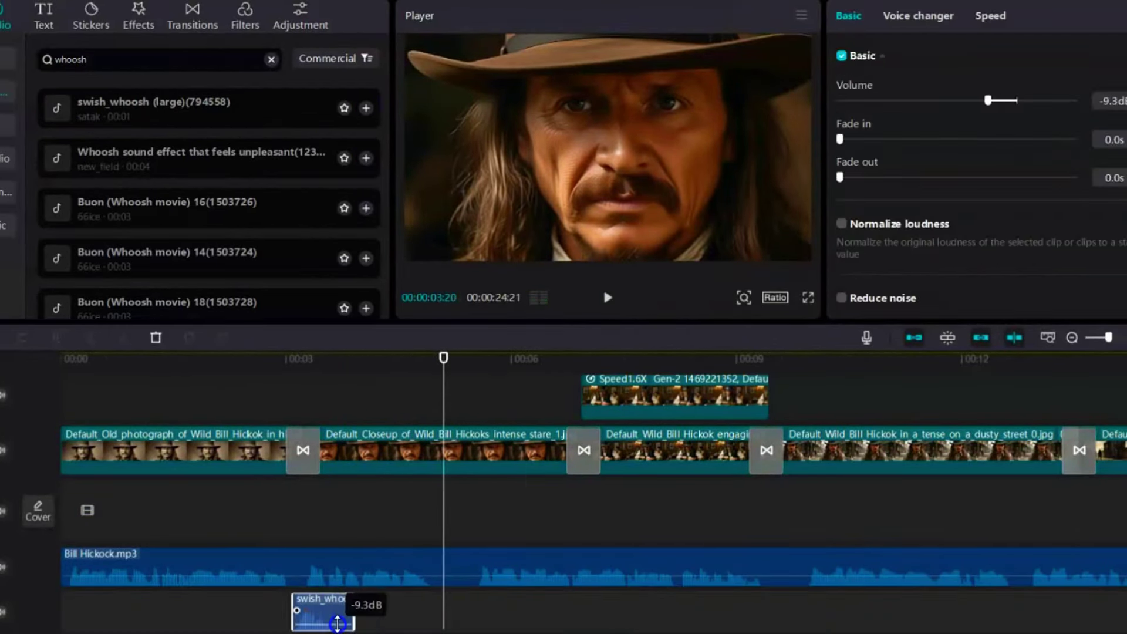
- Add Buon (Whoosh movie) 16 and 14 at the next two transitions, shifting each slightly earlier
left_click(586, 500)
left_click(164, 222)
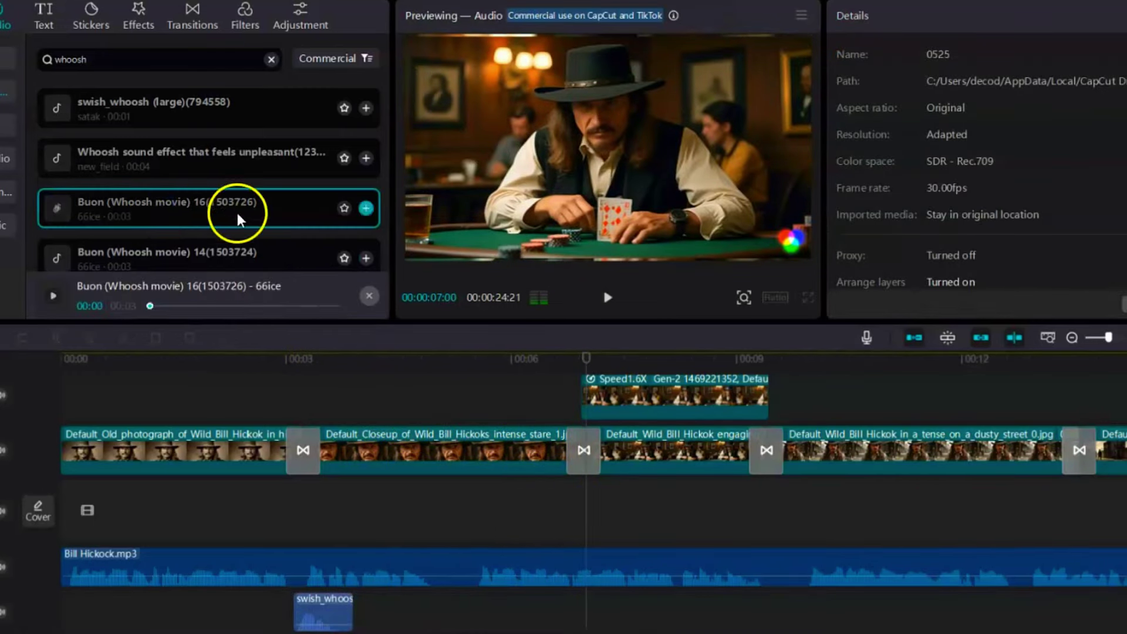
left_click(366, 208)
left_click_drag(699, 607, 565, 607)
left_click(767, 608)
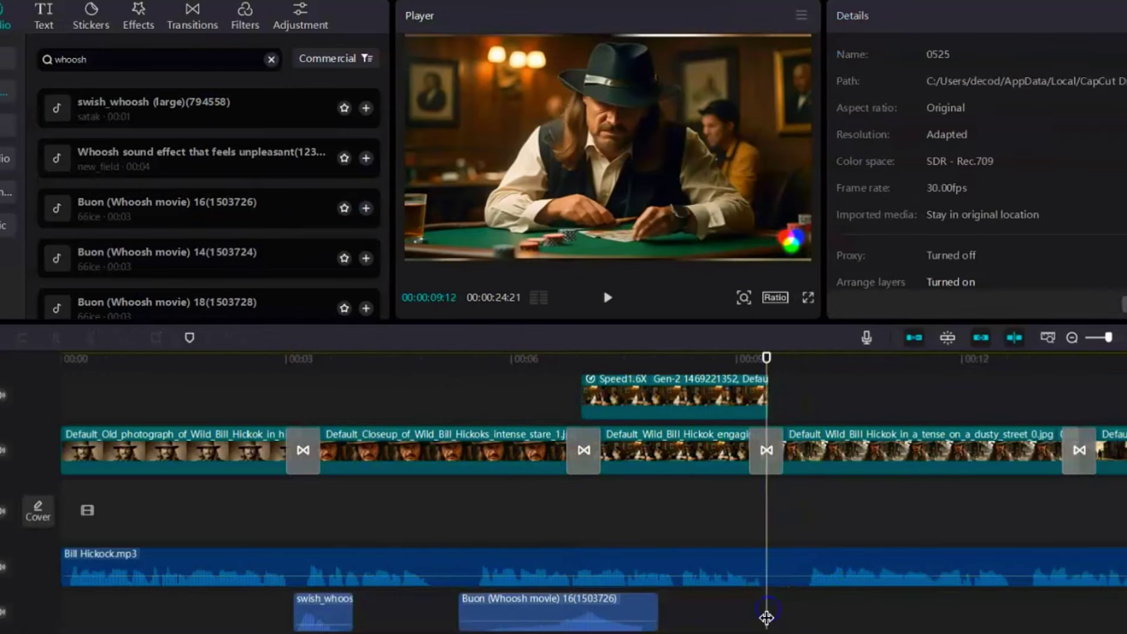
scroll(161, 252, "down", 2)
left_click(327, 205)
left_click(366, 196)
left_click_drag(870, 611, 820, 614)
- Add the wind noise_whoosh sound at the 13:17 transition
left_click(1079, 610)
left_click(176, 267)
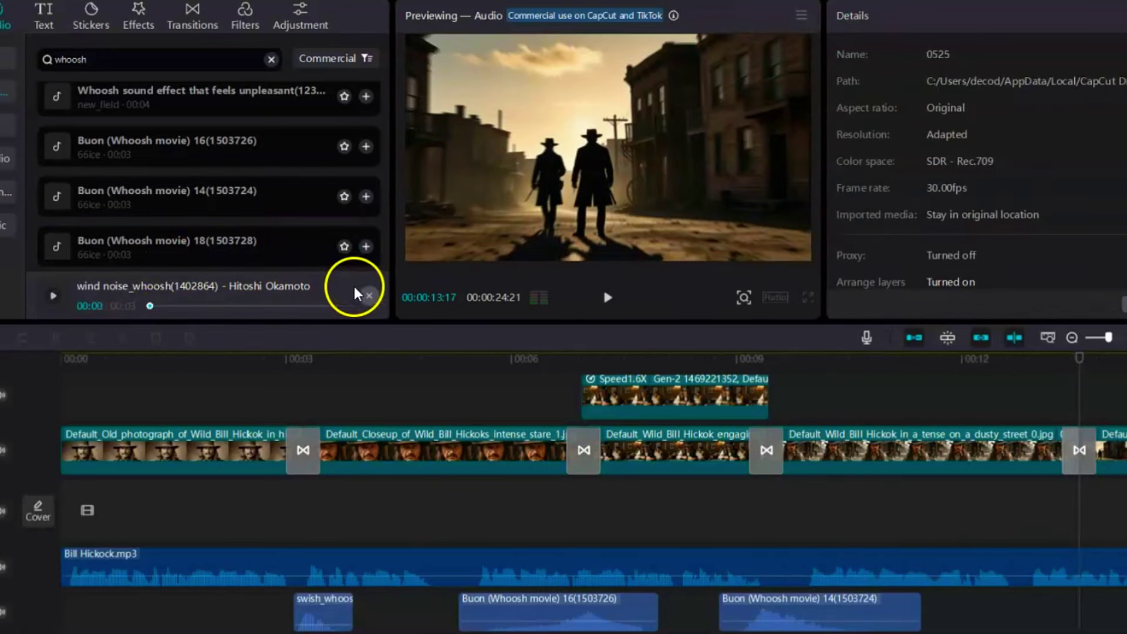
scroll(271, 239, "down", 3)
left_click(366, 174)
scroll(1096, 586, "down", 1)
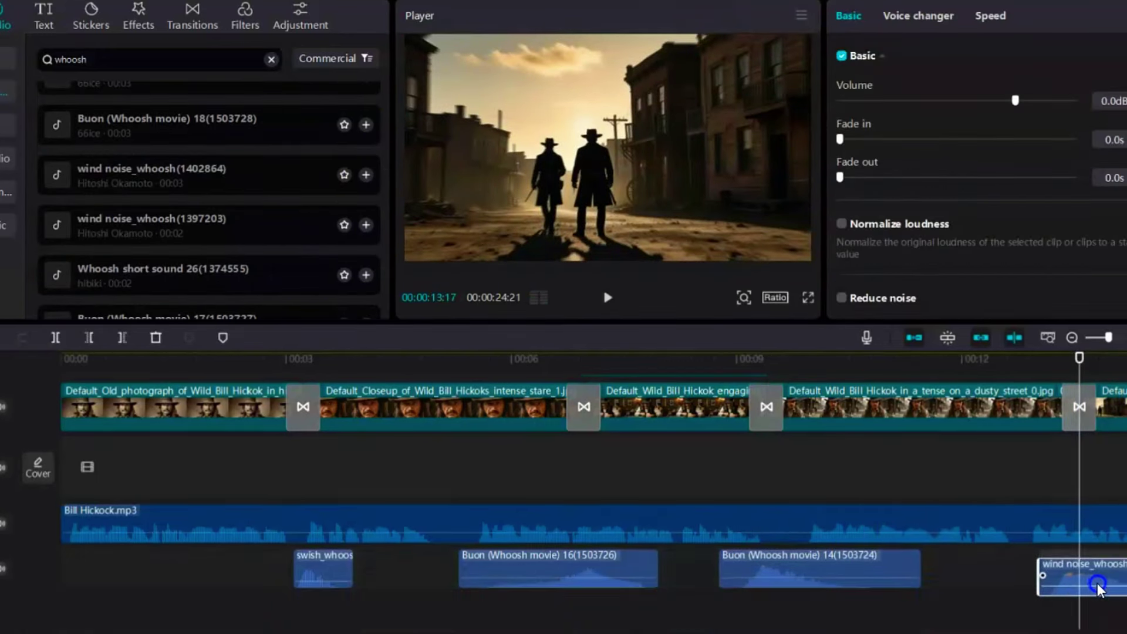
scroll(1096, 587, "down", 5)
- Add Simple Whoosh sound at the transition near 17 seconds, nudged slightly earlier
left_click(776, 573)
left_click(270, 259)
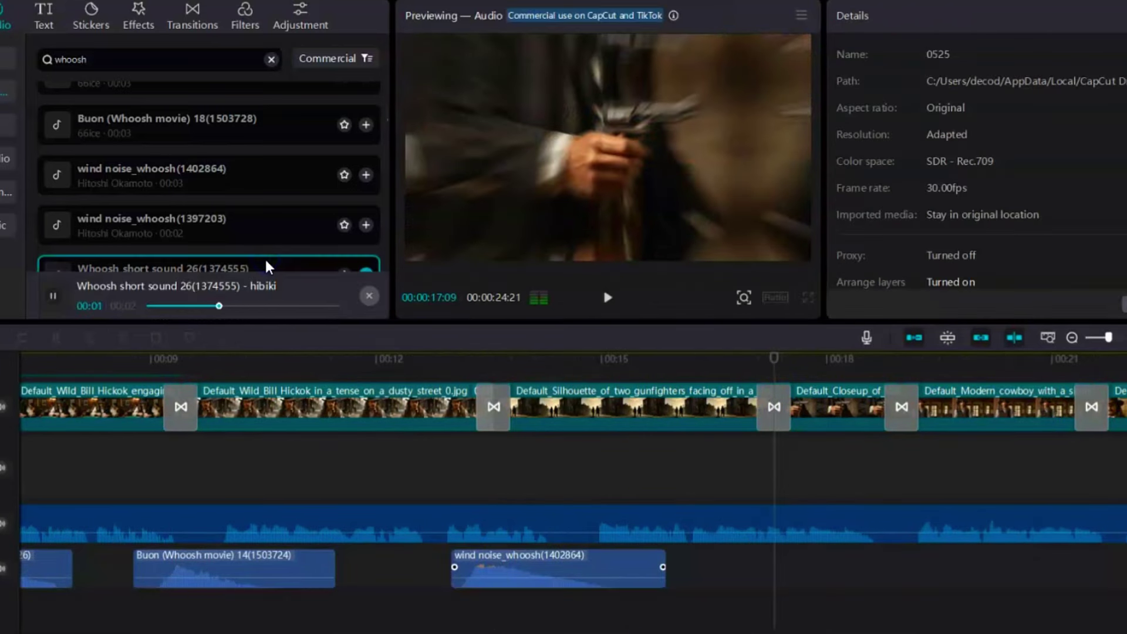
scroll(247, 235, "down", 3)
left_click(227, 181)
left_click(202, 231)
left_click(367, 239)
left_click_drag(829, 572, 812, 573)
- Add another Buon whoosh at the 21:16 transition, then return the playhead to about 12 seconds
left_click(1092, 569)
scroll(288, 173, "up", 5)
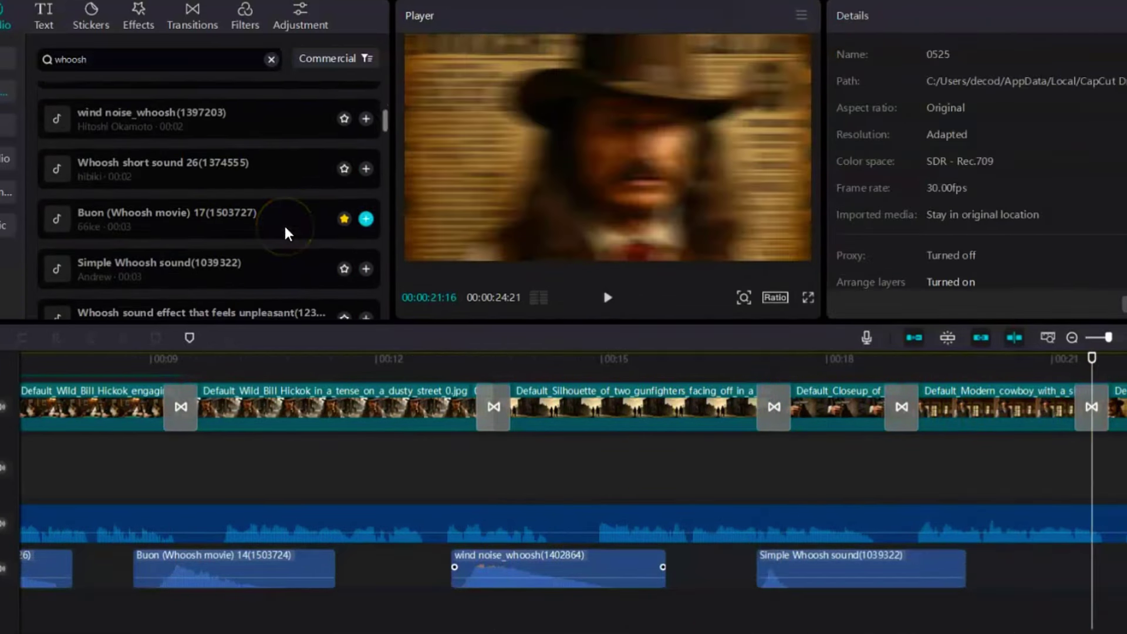
left_click(366, 220)
left_click(98, 498)
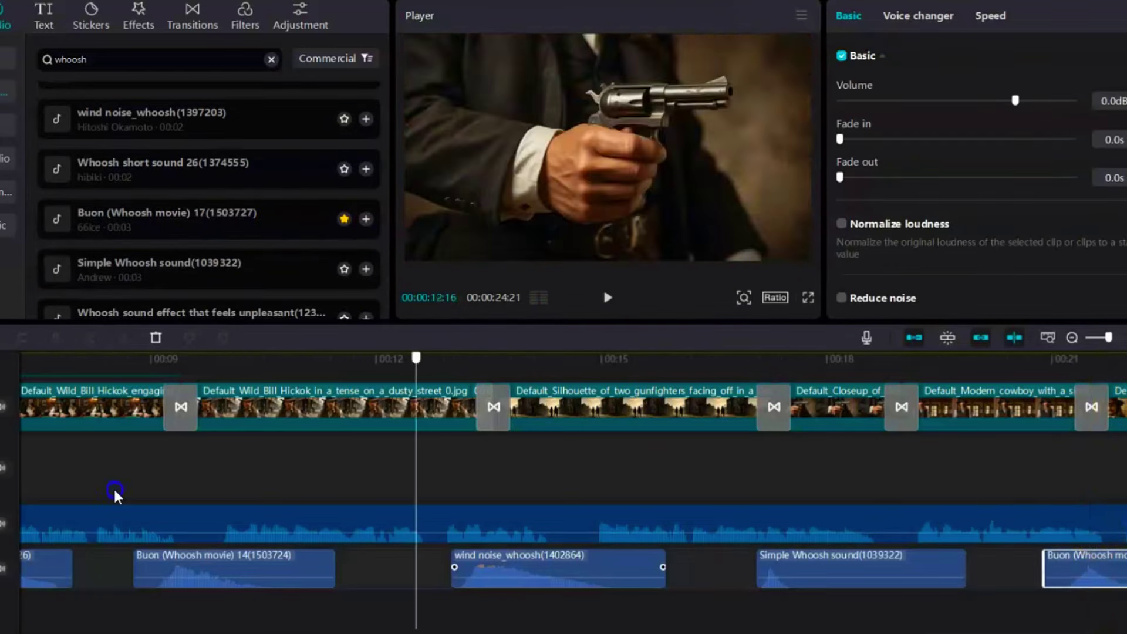
key("Home")
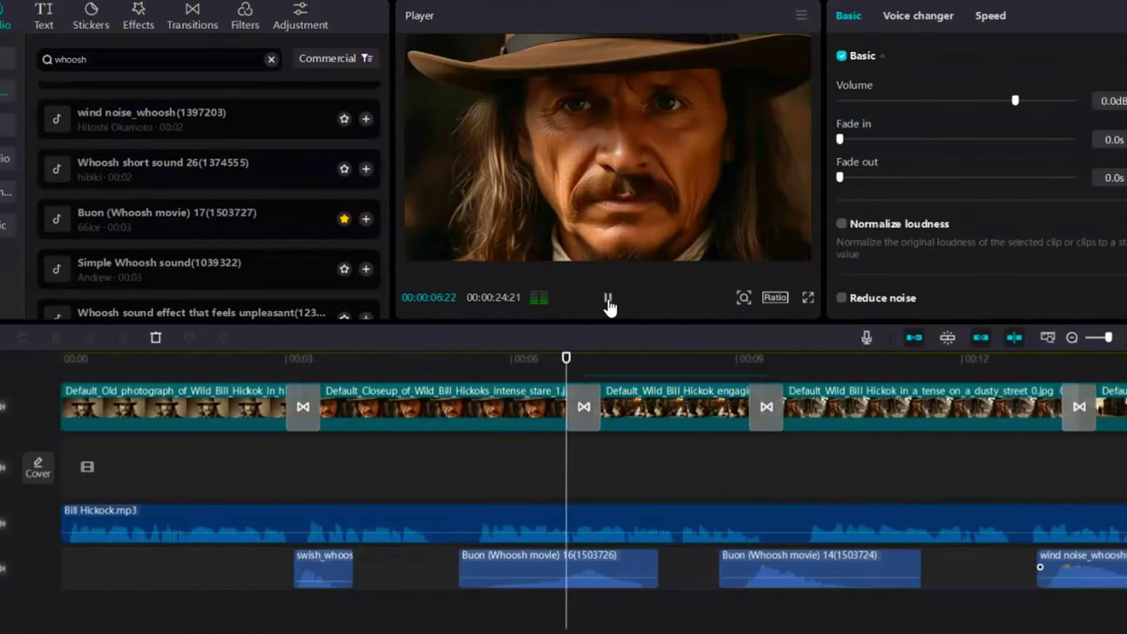